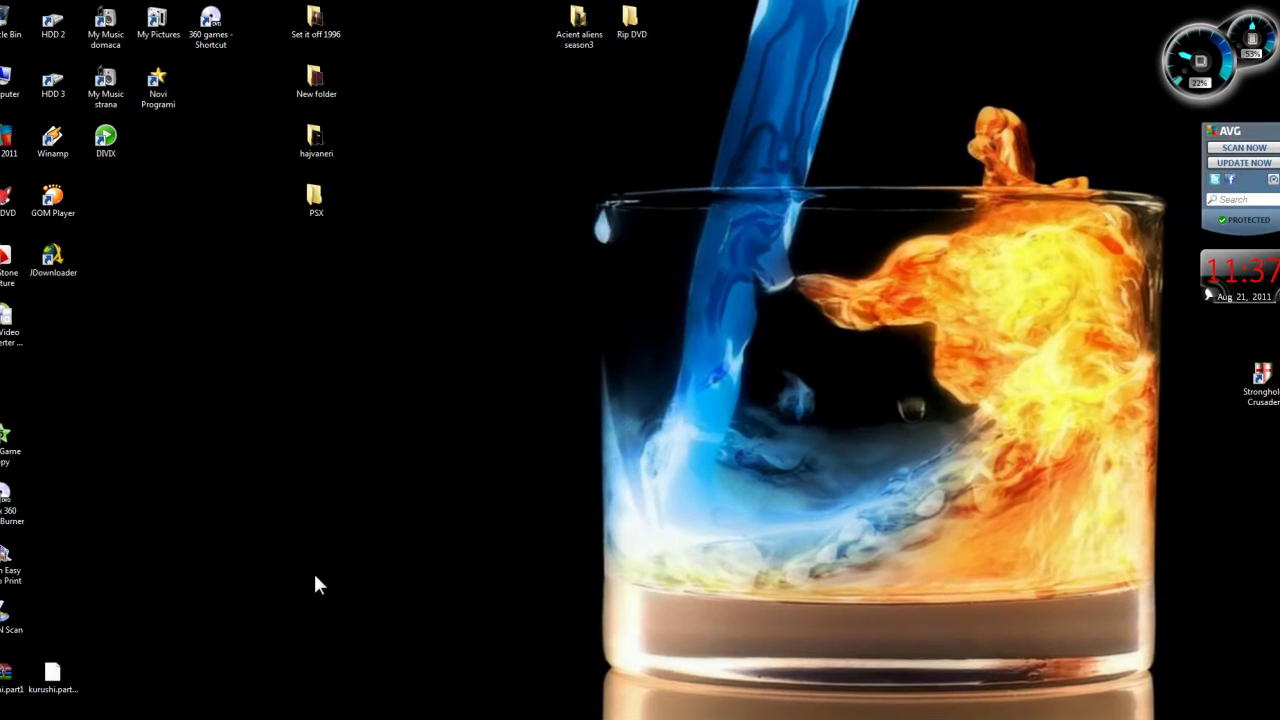
# - Download the free trial installer of Magic DVD Ripper from its website, save the file, and close the browser
pyautogui.click(314, 710)
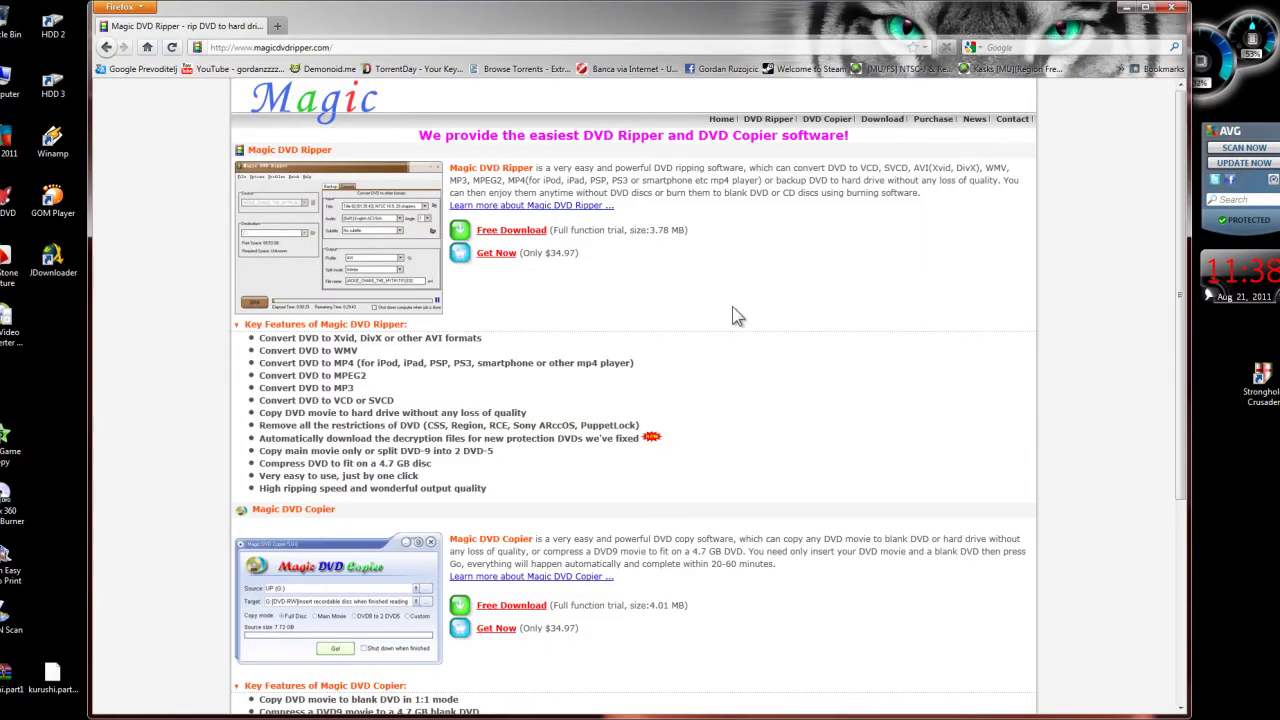
pyautogui.click(514, 234)
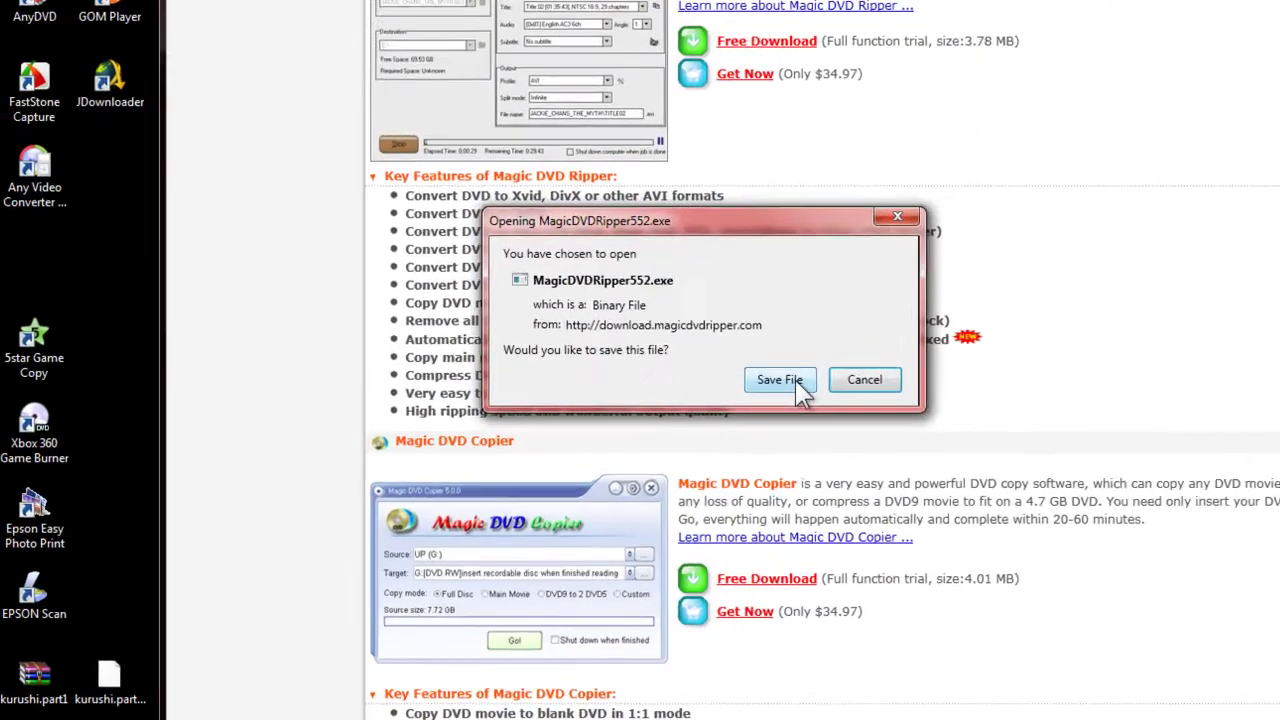
pyautogui.click(520, 466)
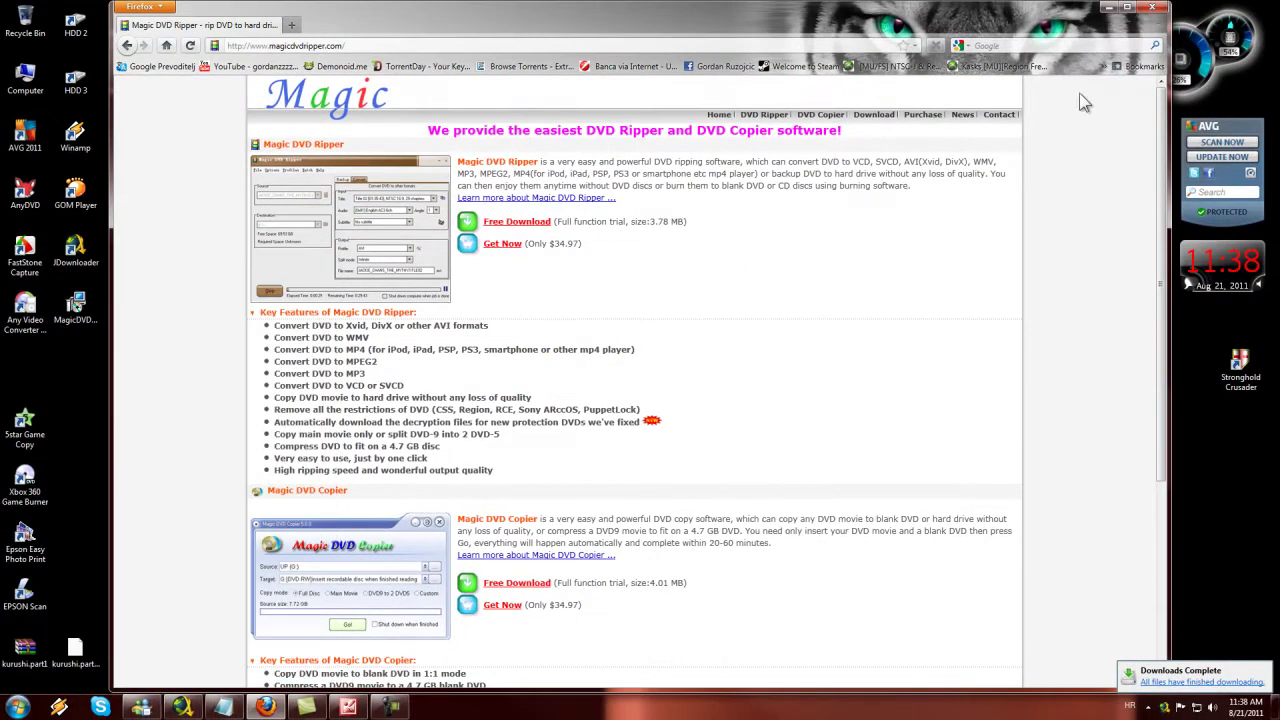
pyautogui.click(1152, 7)
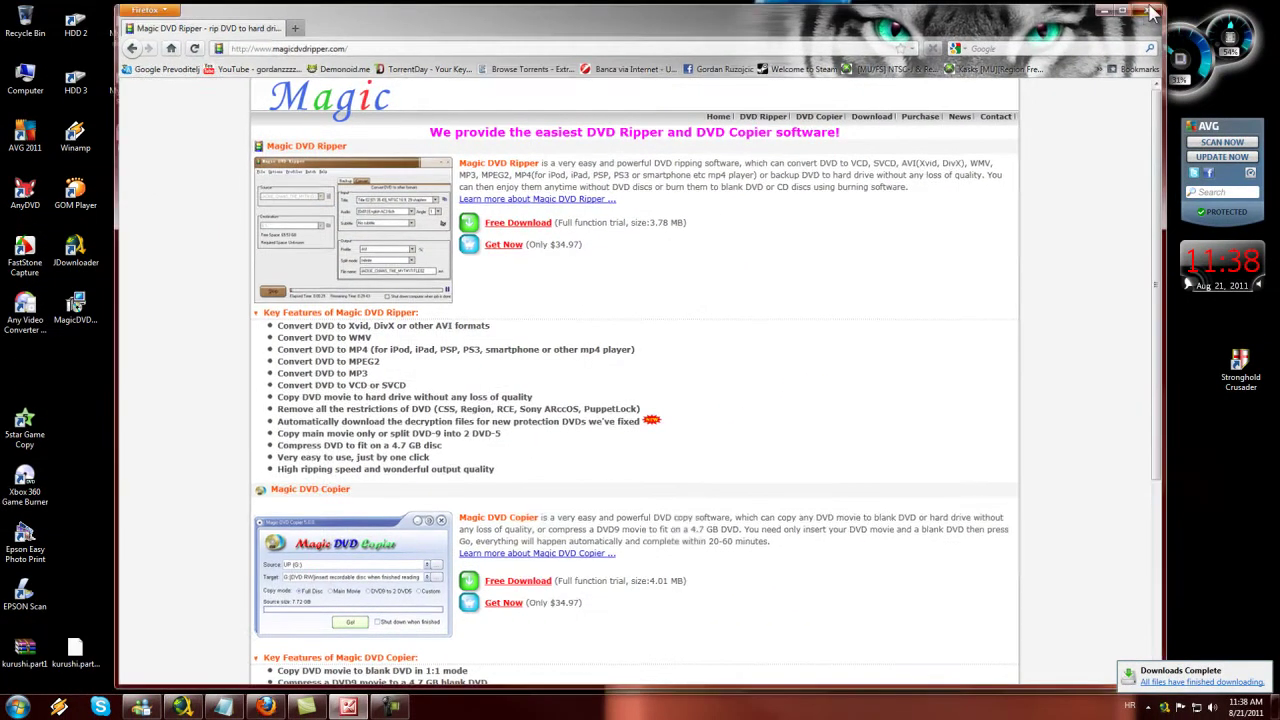
# - Launch the MagicDVDRipper552 installer from the desktop, allow it to run, and continue to the license agreement
pyautogui.moveTo(75, 305); pyautogui.dragTo(490, 316)
pyautogui.doubleClick(490, 318)
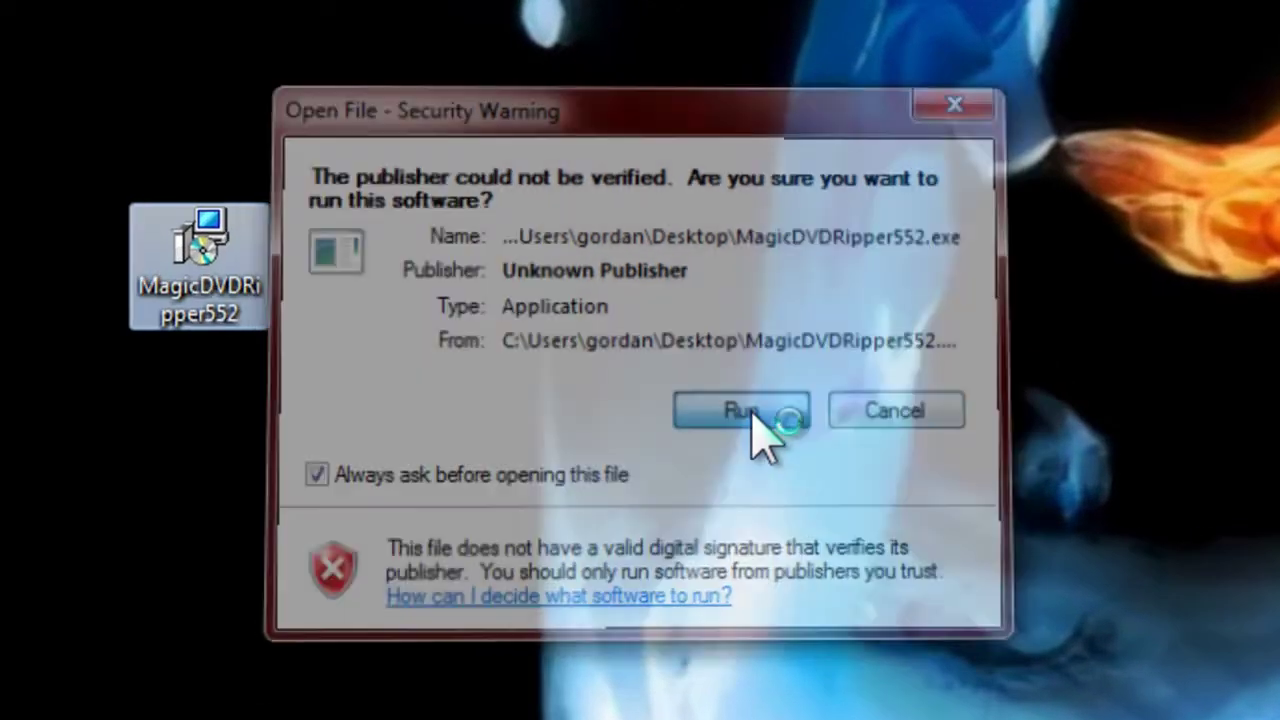
pyautogui.click(677, 365)
pyautogui.click(853, 676)
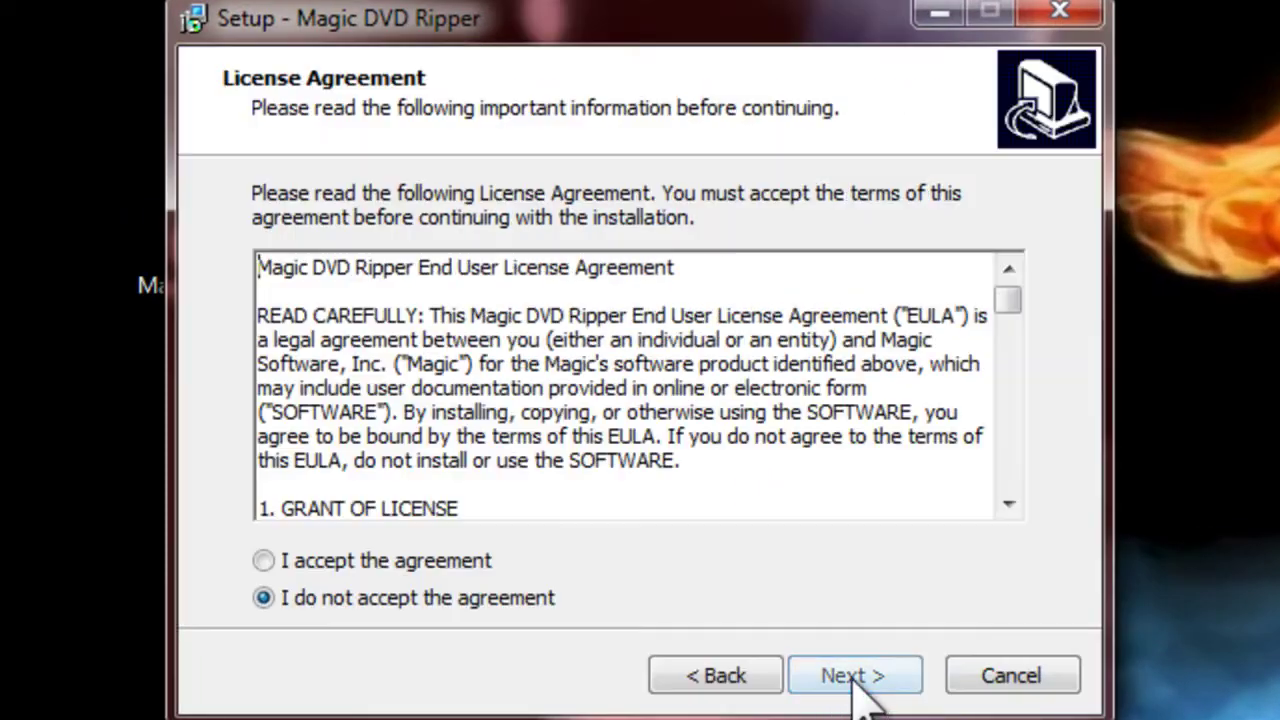
# - Accept the license agreement and install Magic DVD Ripper with the default folders and a desktop icon, launching it on completion
pyautogui.click(264, 561)
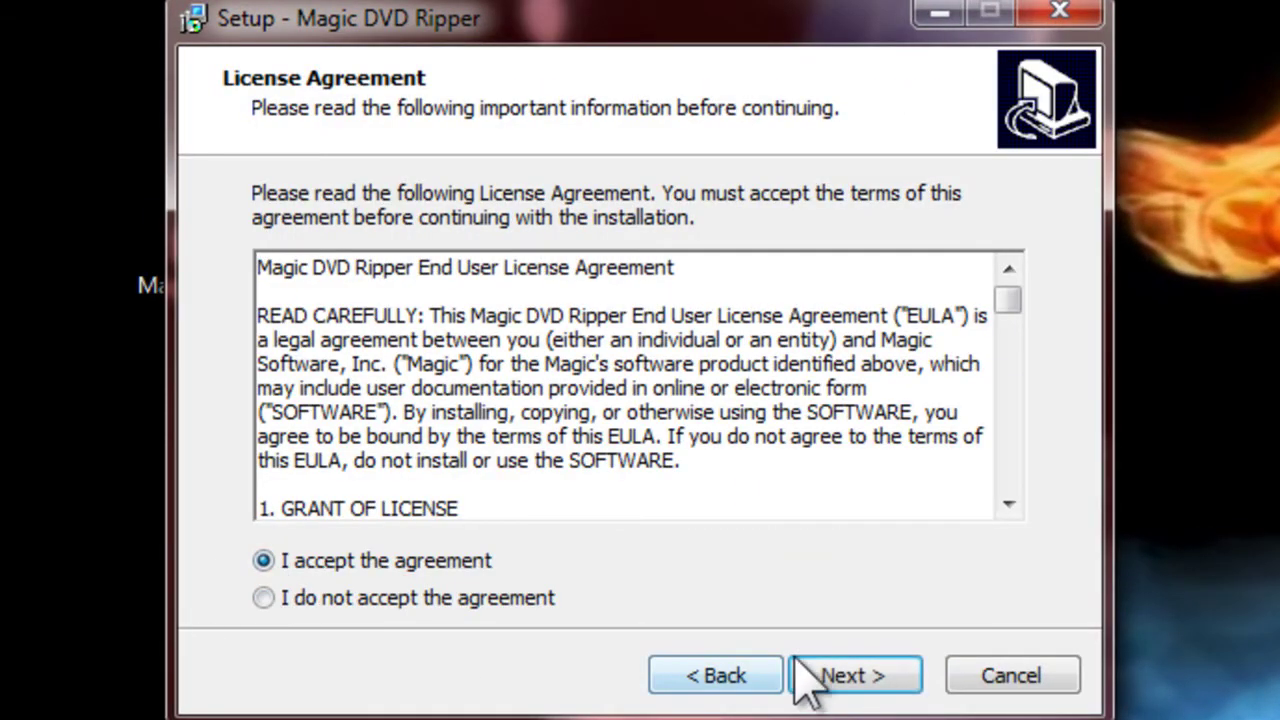
pyautogui.click(850, 677)
pyautogui.click(850, 676)
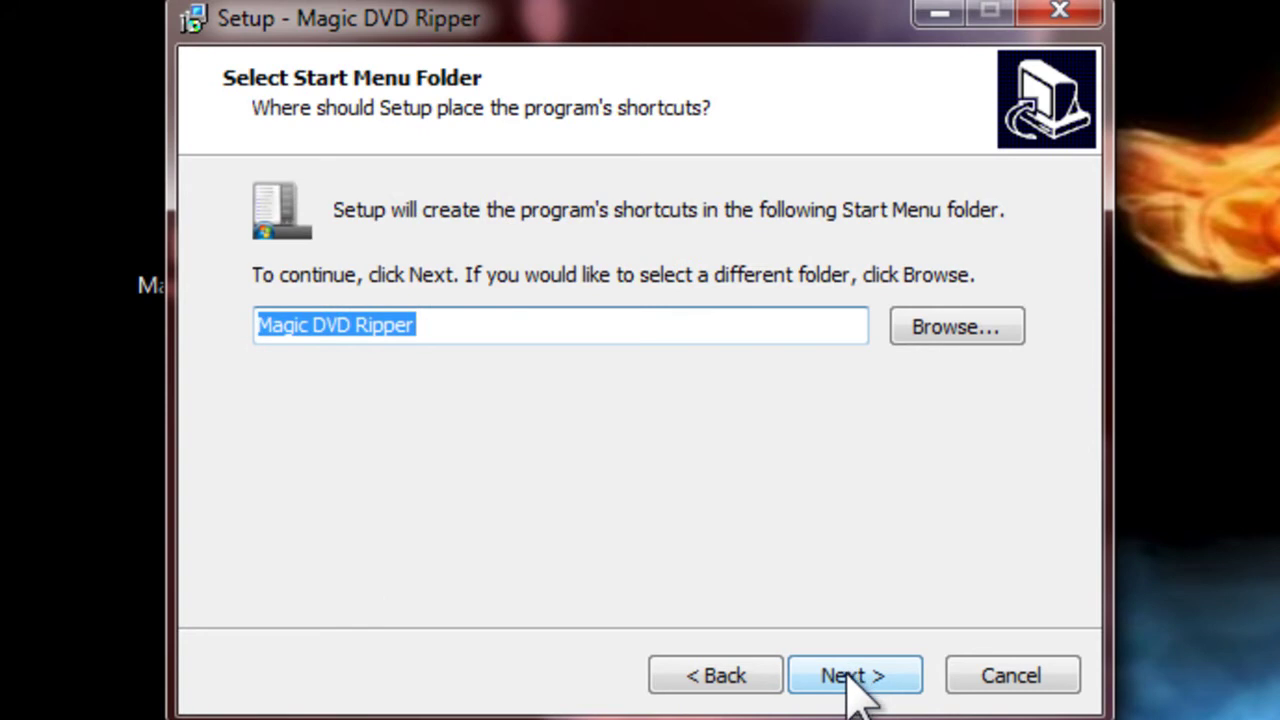
pyautogui.click(851, 680)
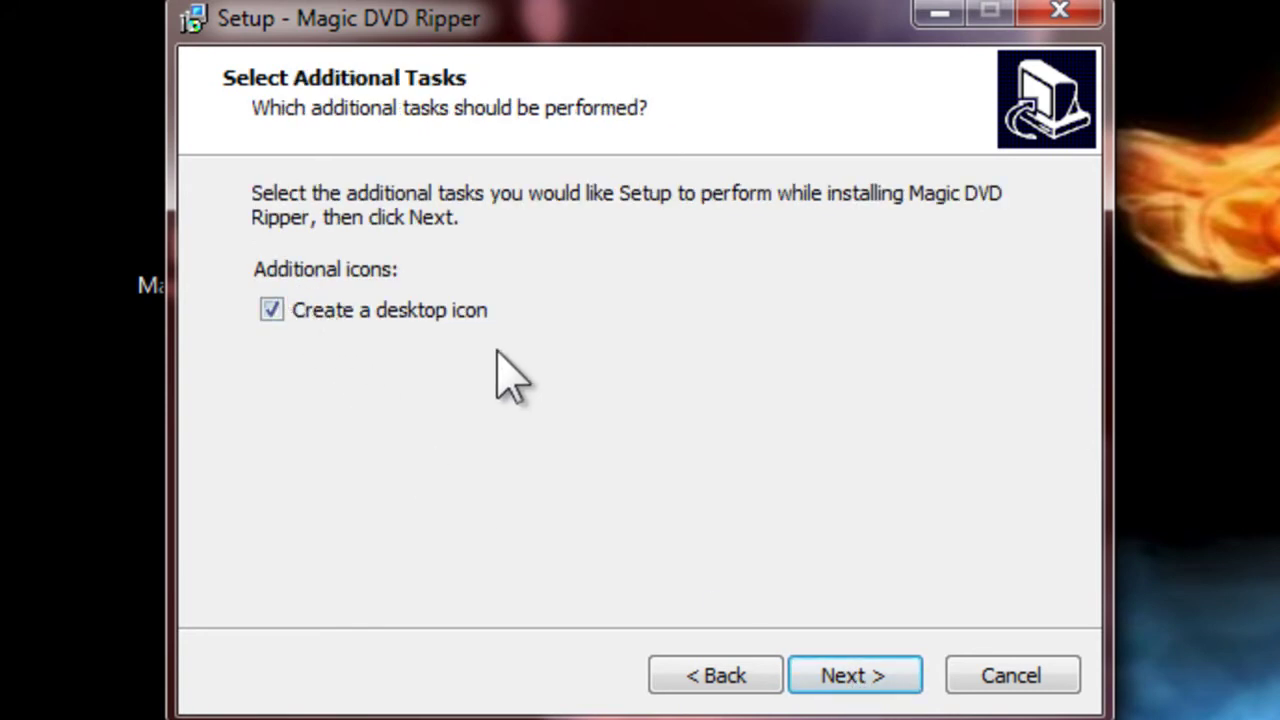
pyautogui.click(852, 680)
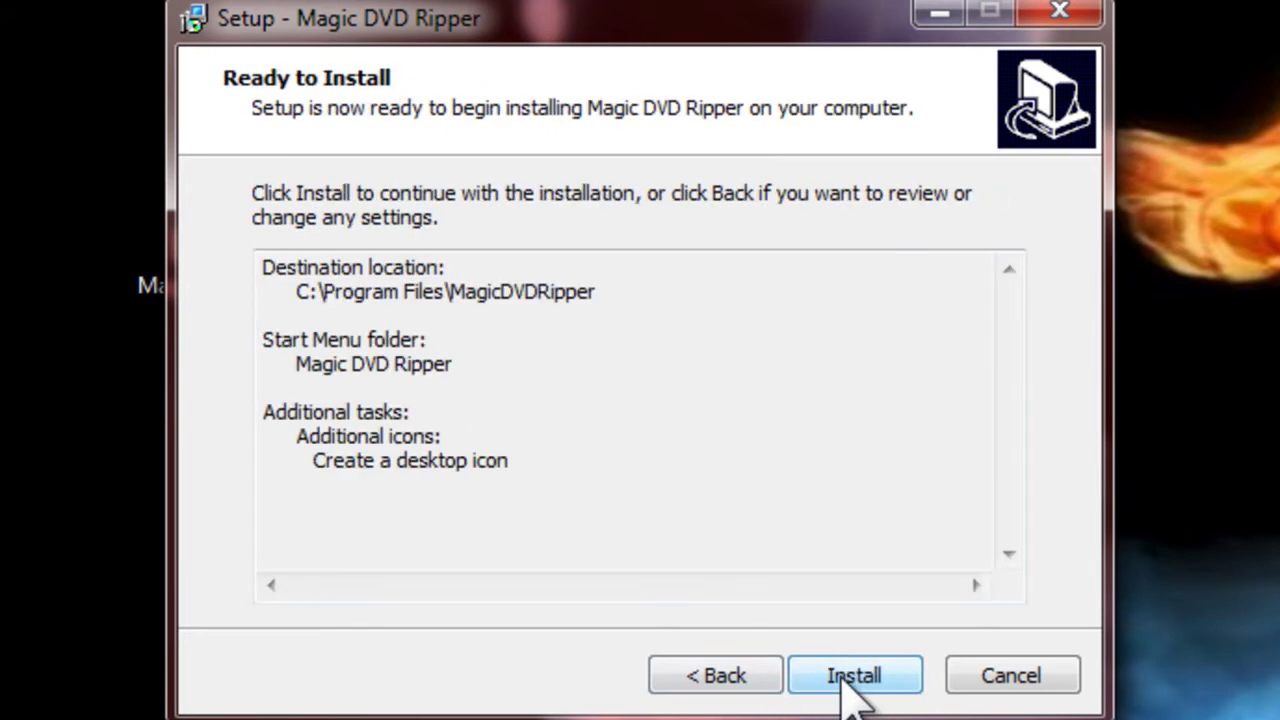
pyautogui.click(848, 684)
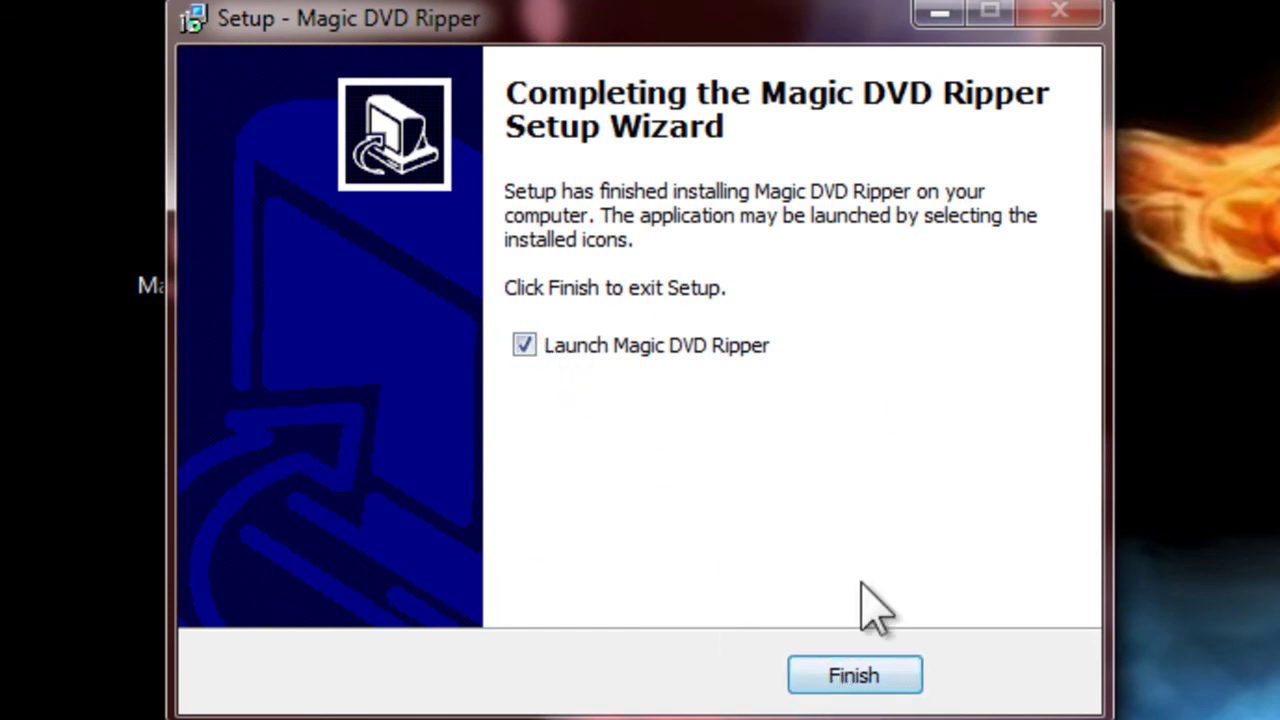
pyautogui.click(878, 680)
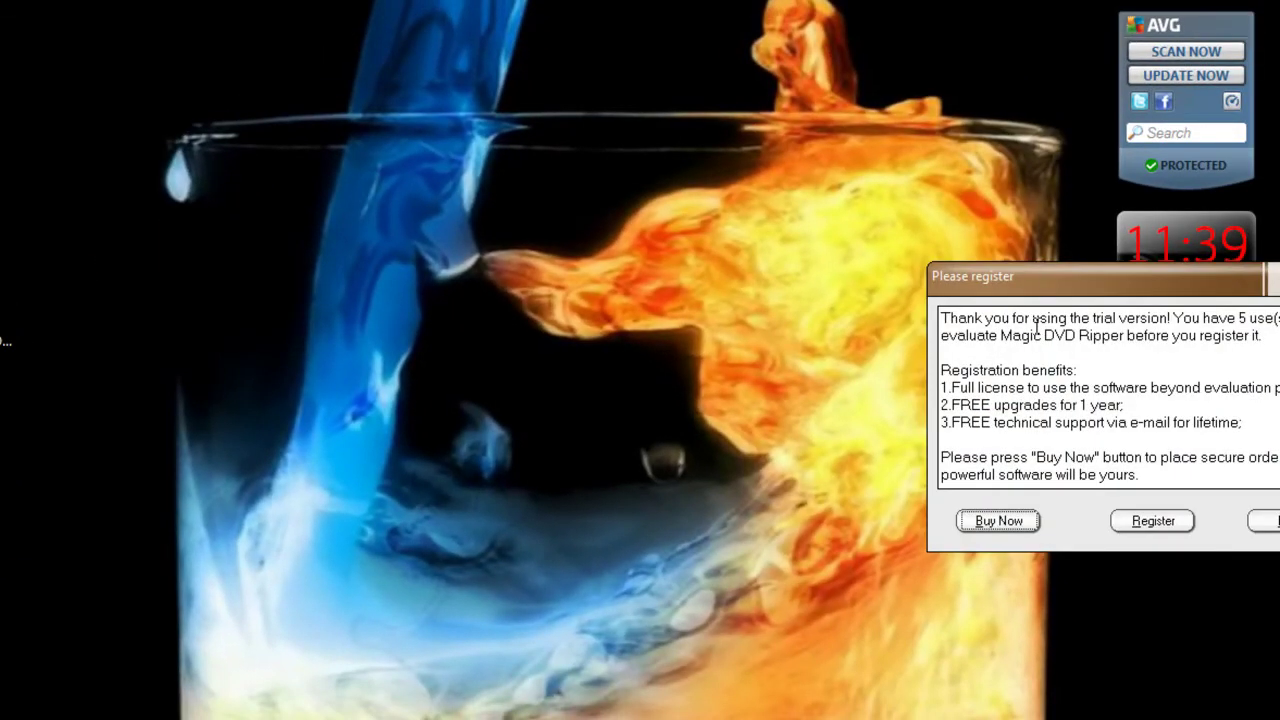
# - Move the trial notice to a clear area of the desktop and open the registration form
pyautogui.moveTo(1040, 276); pyautogui.dragTo(229, 238)
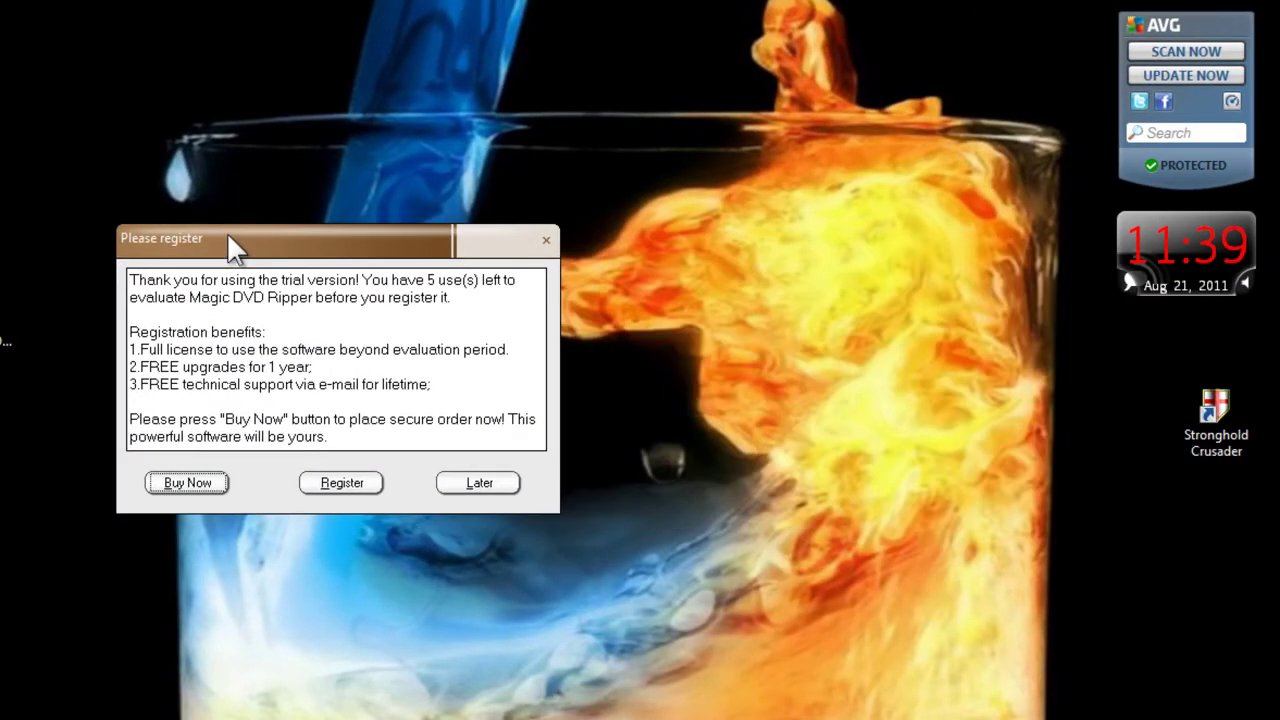
pyautogui.moveTo(309, 246); pyautogui.dragTo(193, 229)
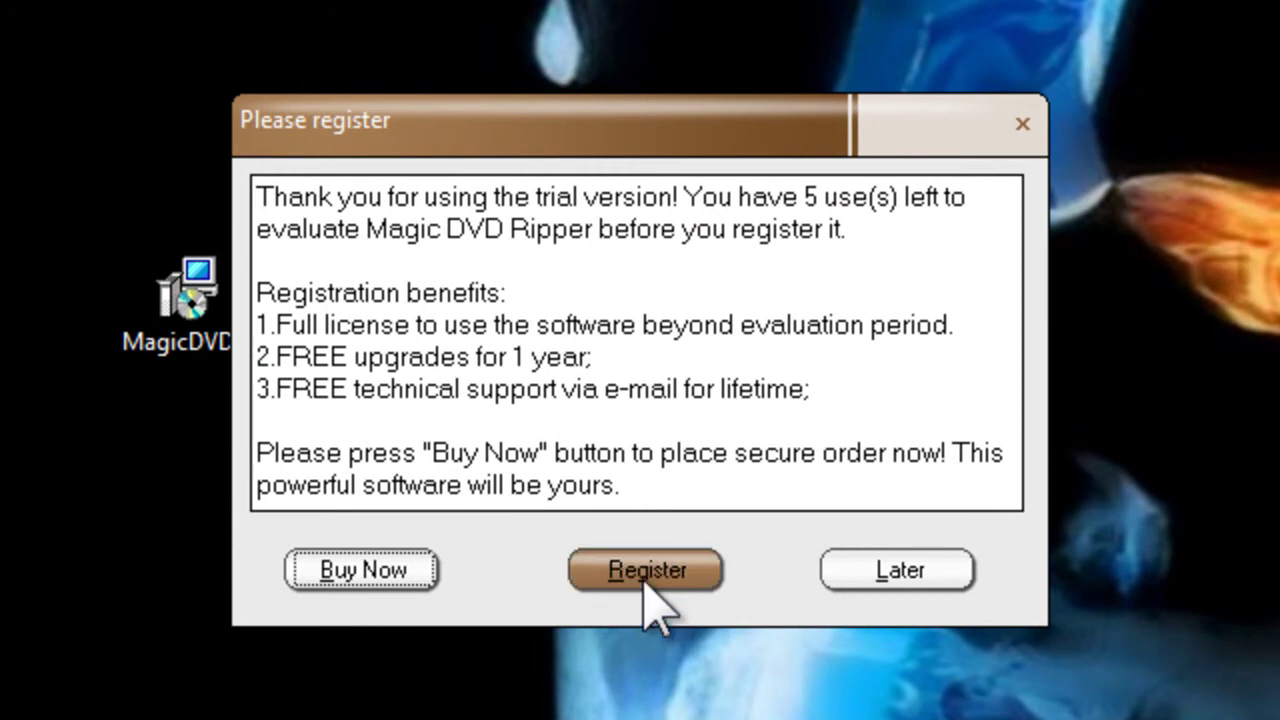
pyautogui.click(648, 600)
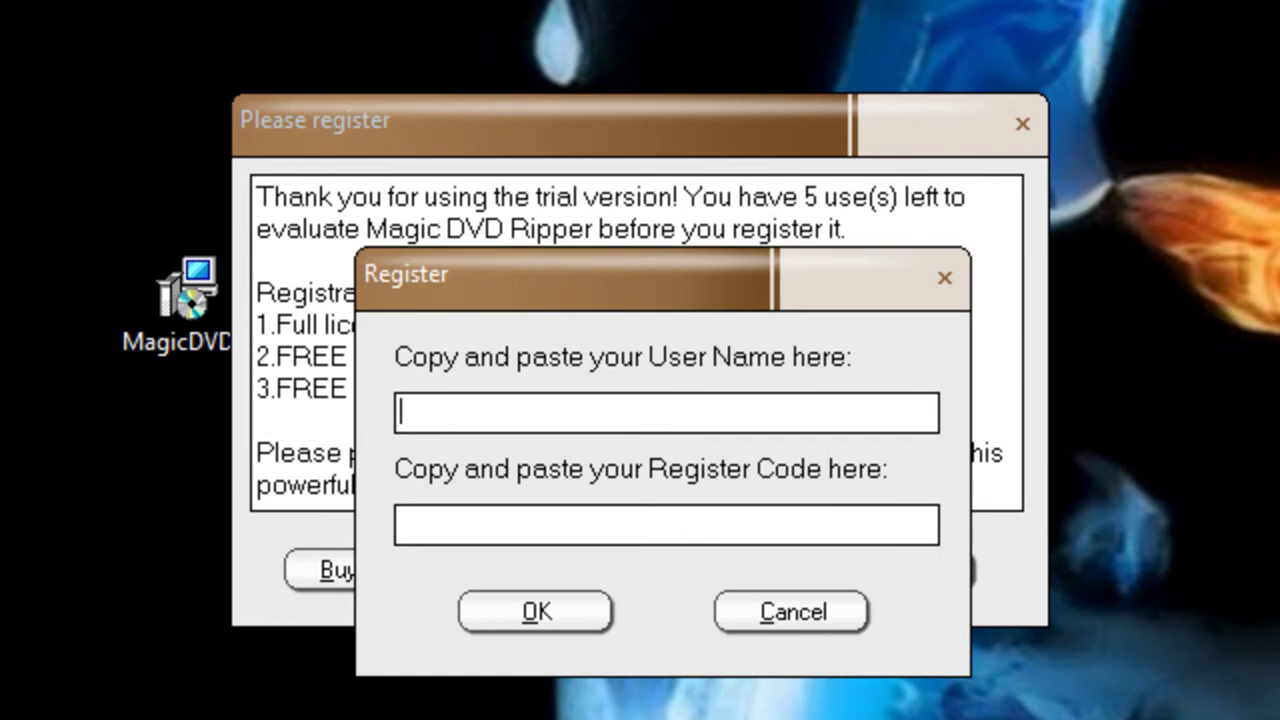
# - Paste the licensee's user name and the register code into the registration form
pyautogui.hotkey('alt', 'Tab')
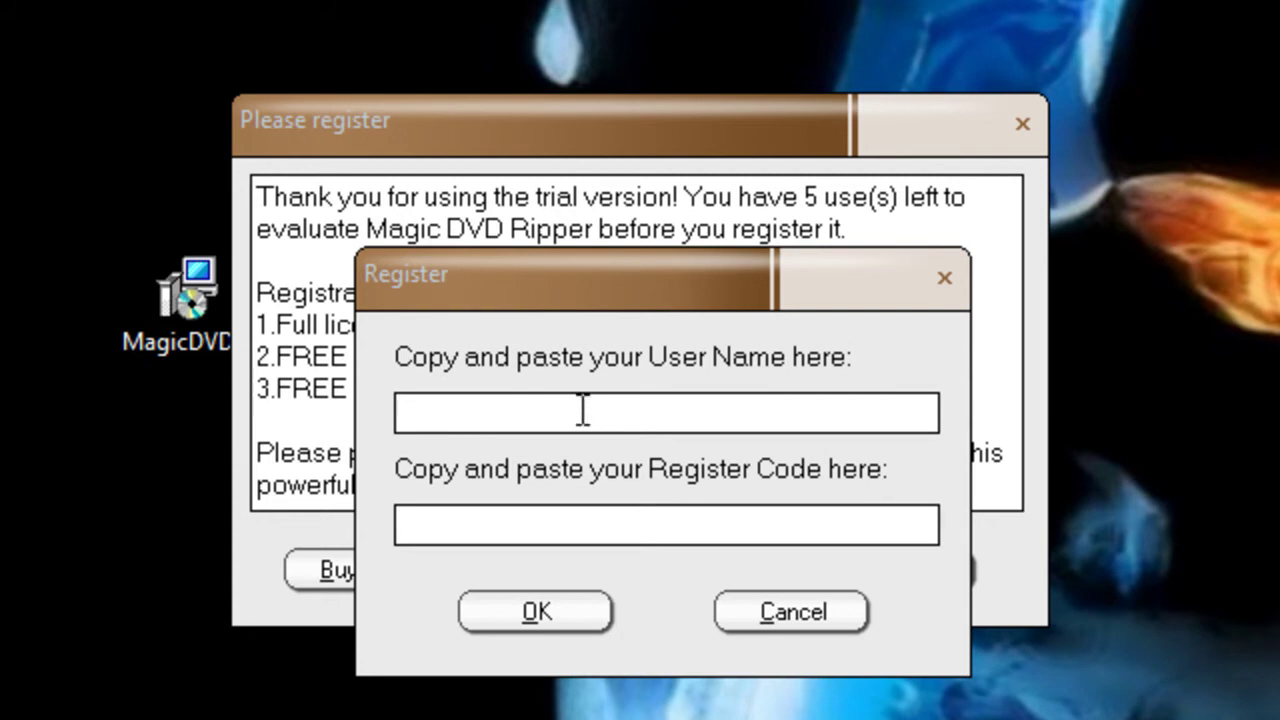
pyautogui.click(546, 417)
pyautogui.rightClick(545, 416)
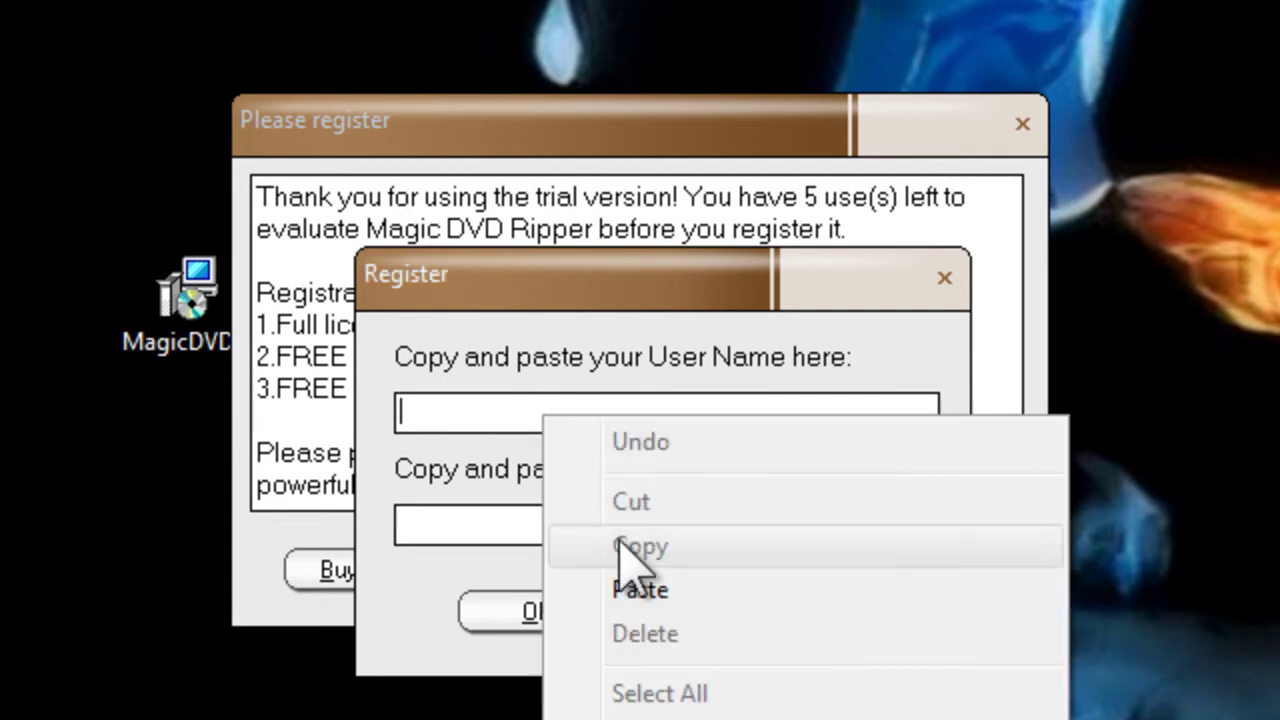
pyautogui.click(663, 589)
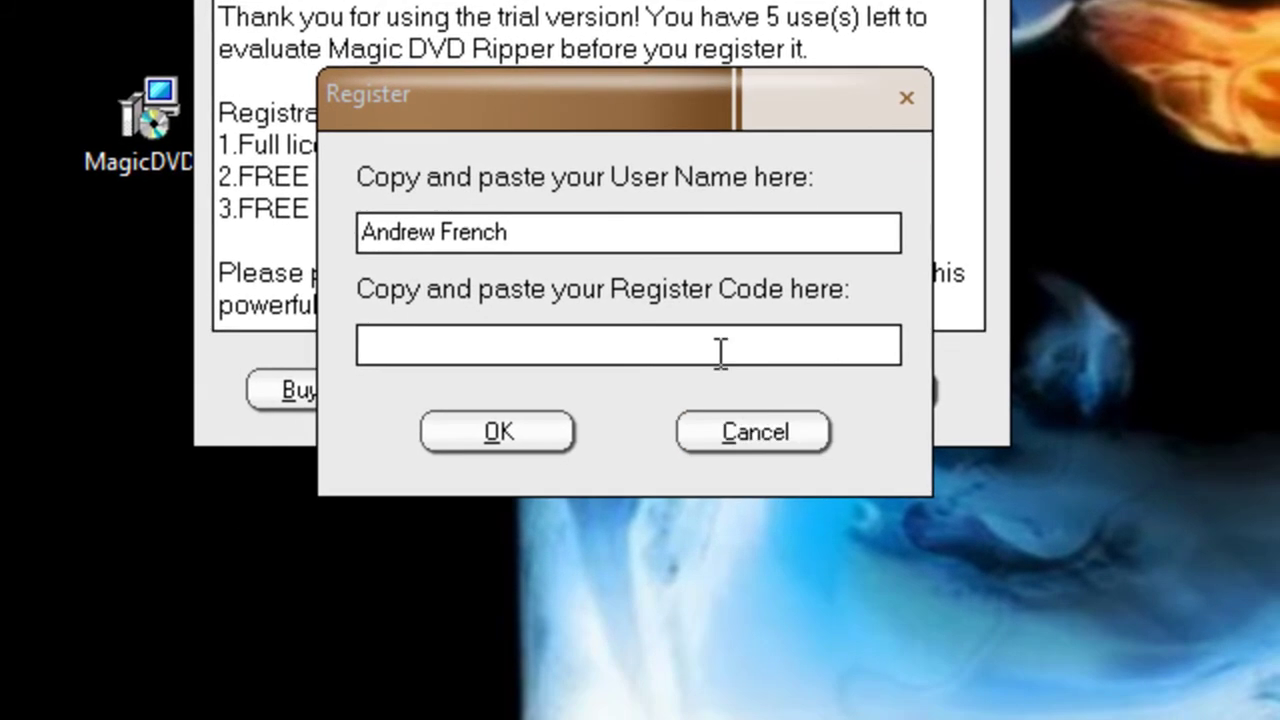
pyautogui.rightClick(756, 535)
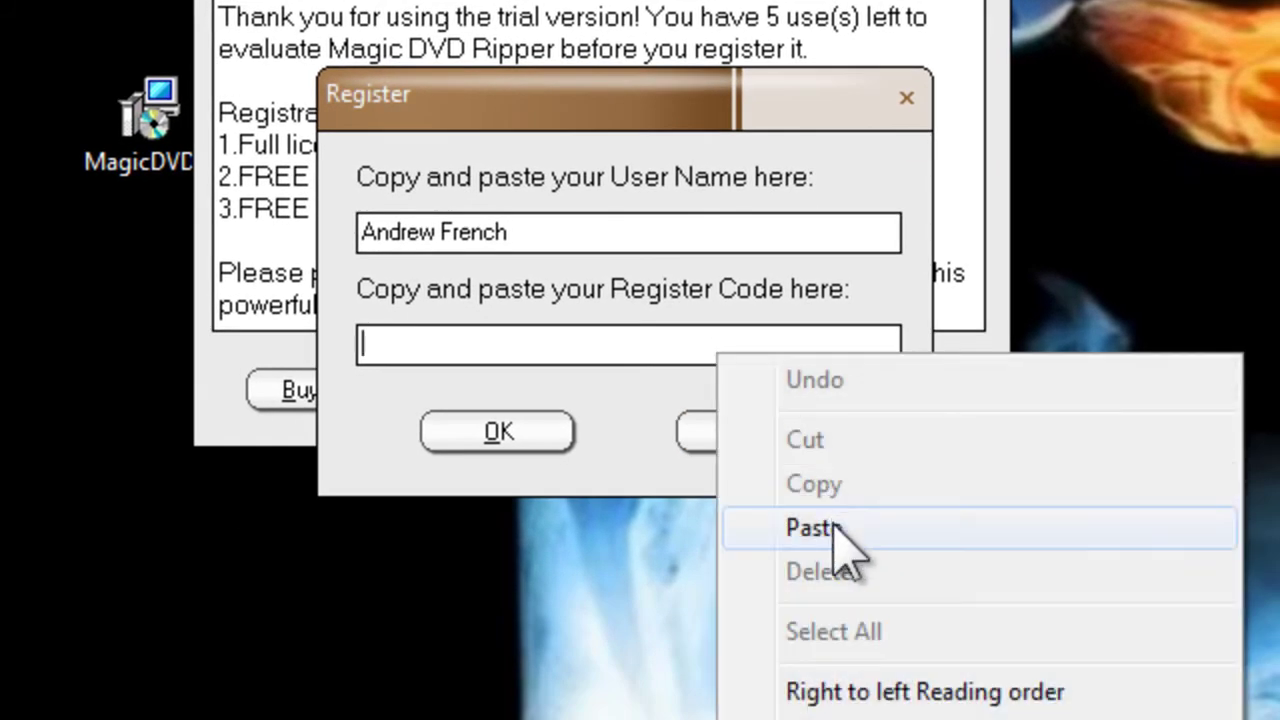
pyautogui.click(835, 528)
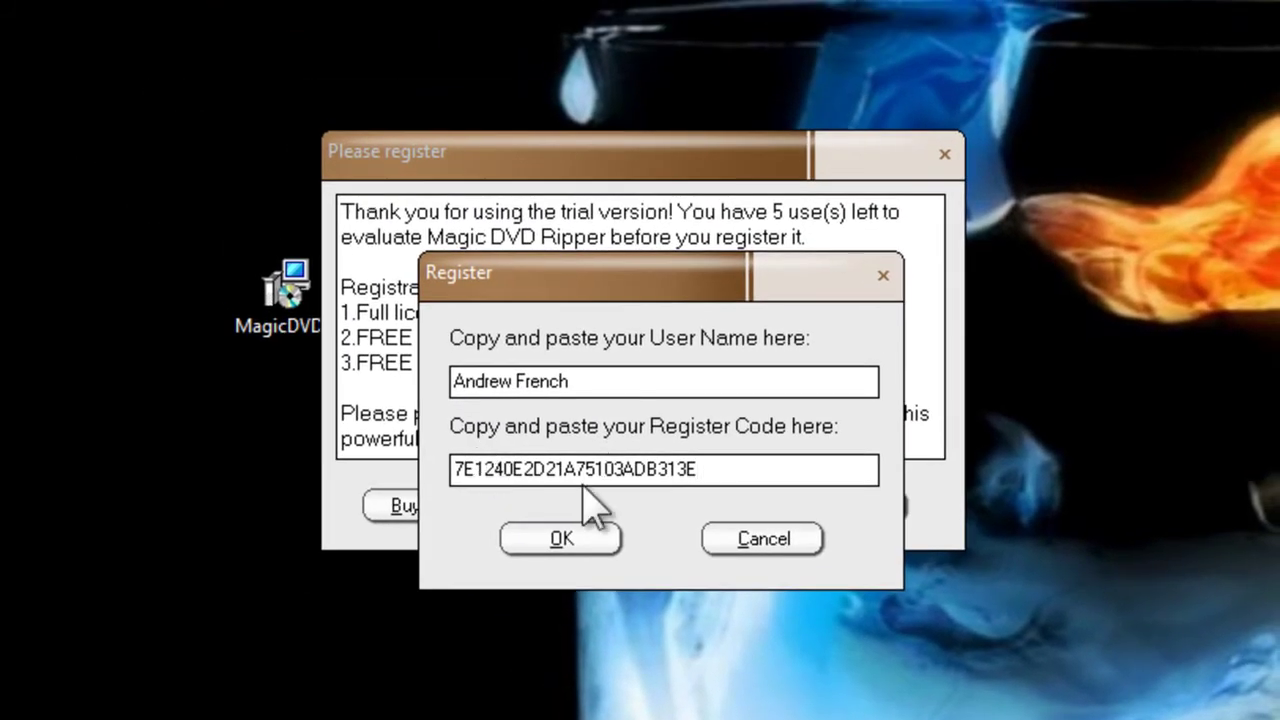
# - Move the registration form clear of the trial notice, submit the registration, and dismiss the resulting message
pyautogui.moveTo(636, 280); pyautogui.dragTo(764, 112)
pyautogui.click(656, 368)
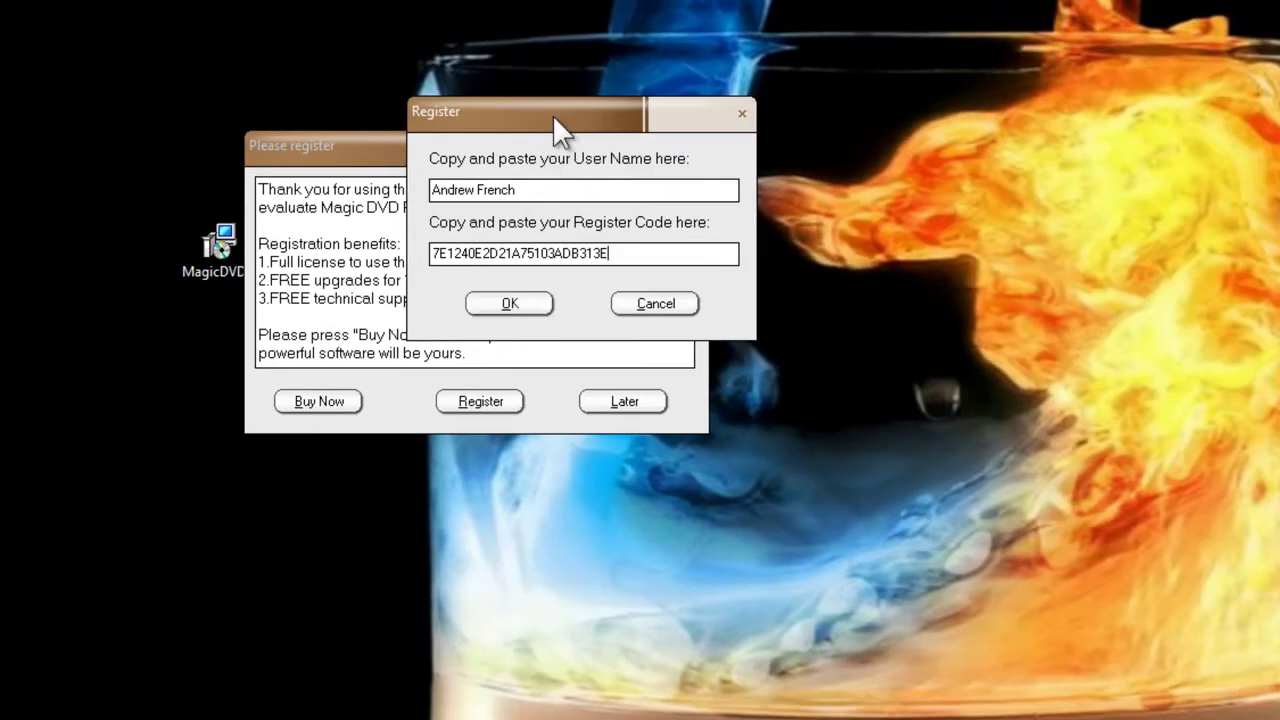
pyautogui.moveTo(718, 116); pyautogui.dragTo(787, 10)
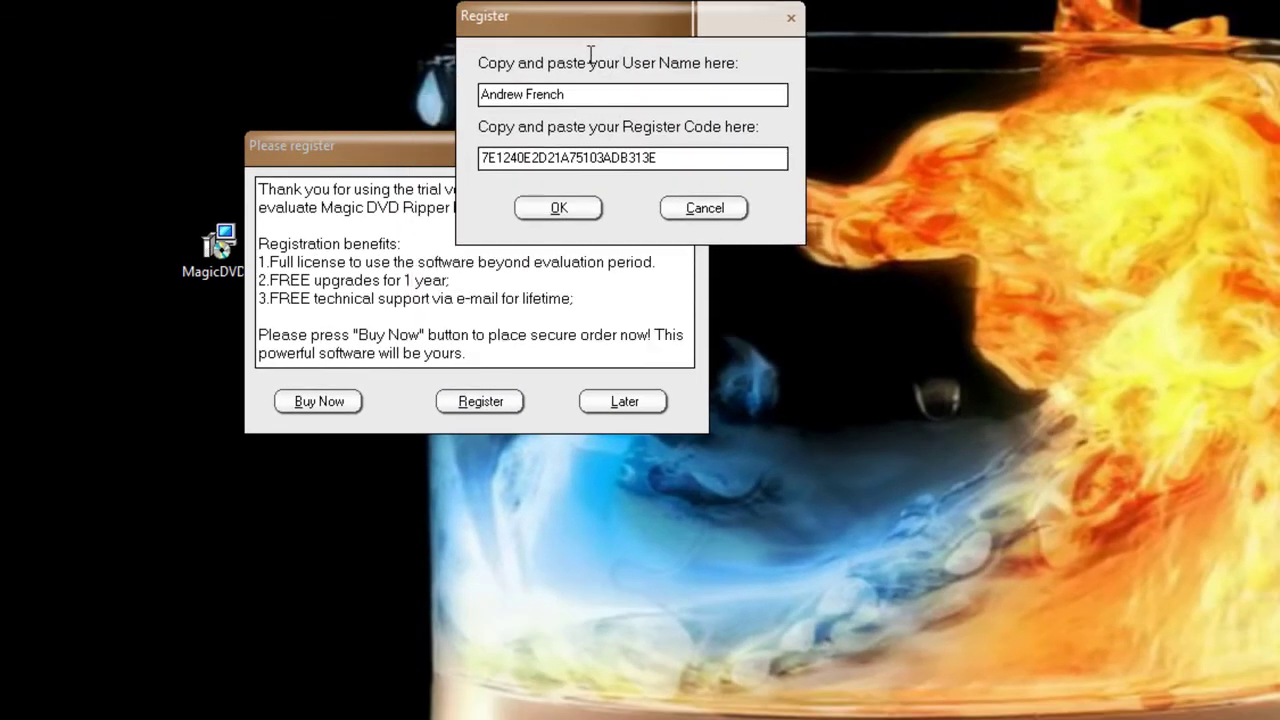
pyautogui.click(578, 204)
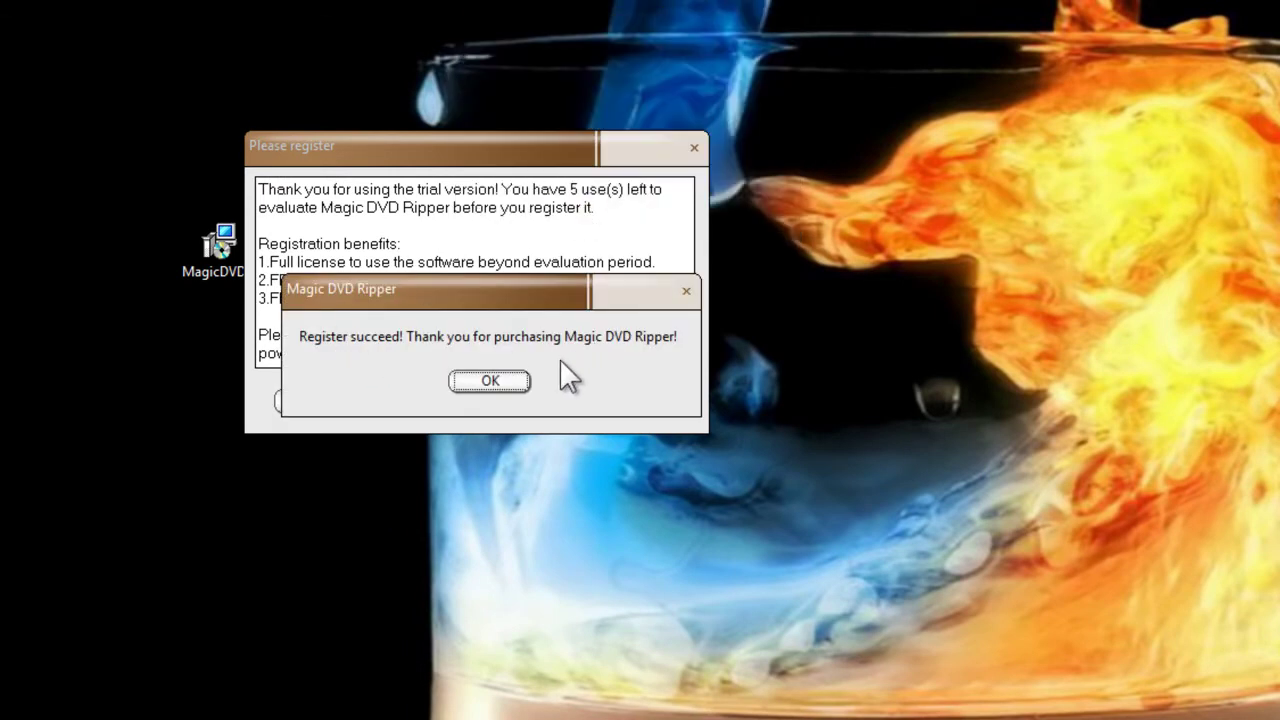
pyautogui.click(509, 382)
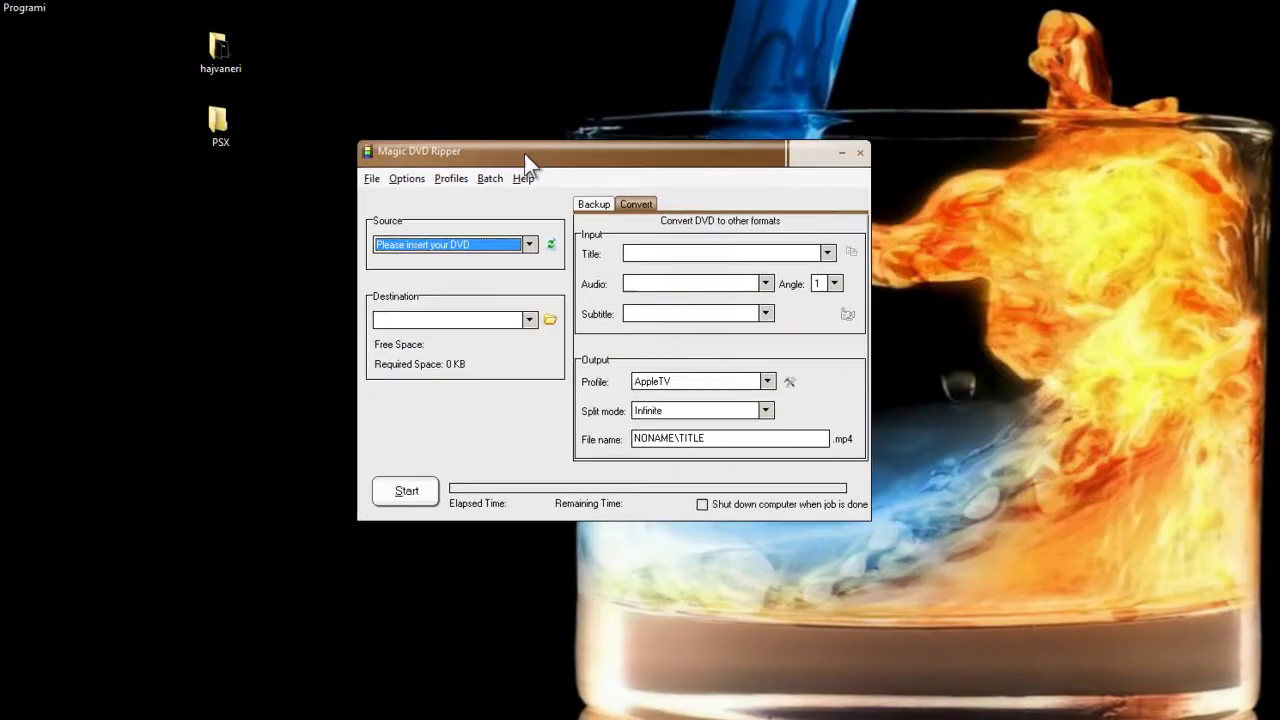
# - Reposition the ripper window and refresh the source to load the inserted DVD
pyautogui.moveTo(524, 155); pyautogui.dragTo(521, 118)
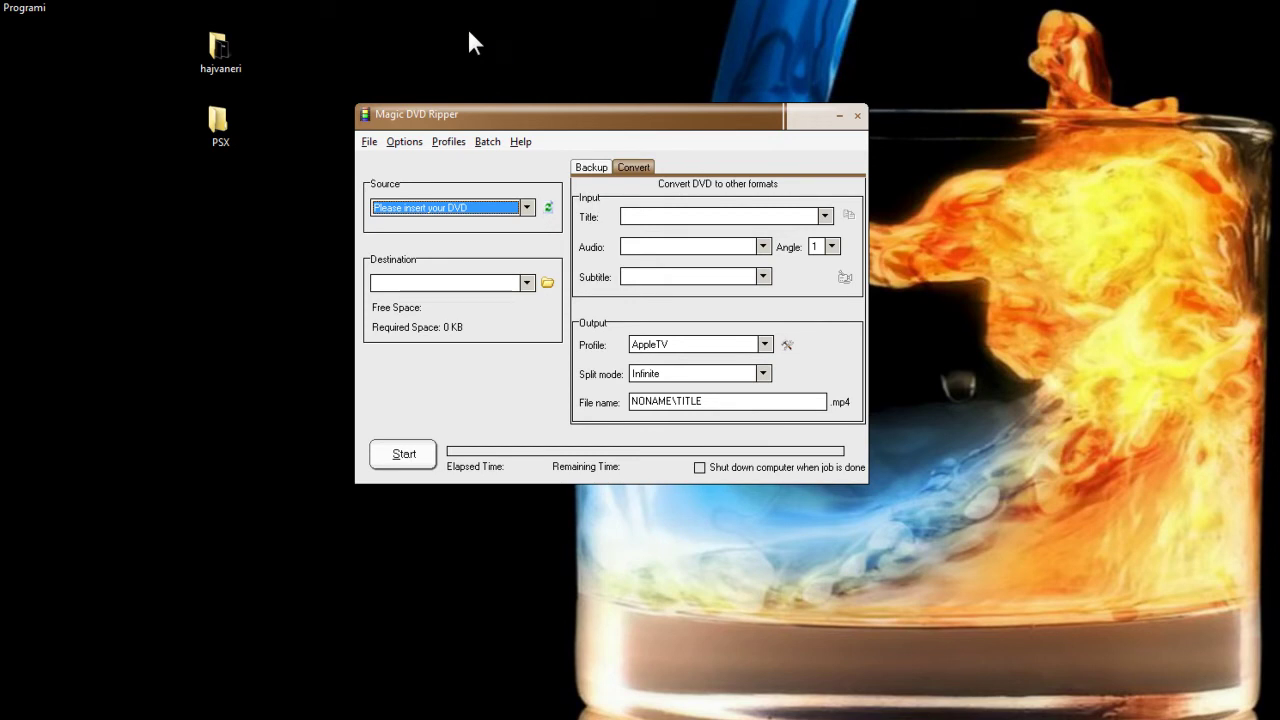
pyautogui.click(548, 207)
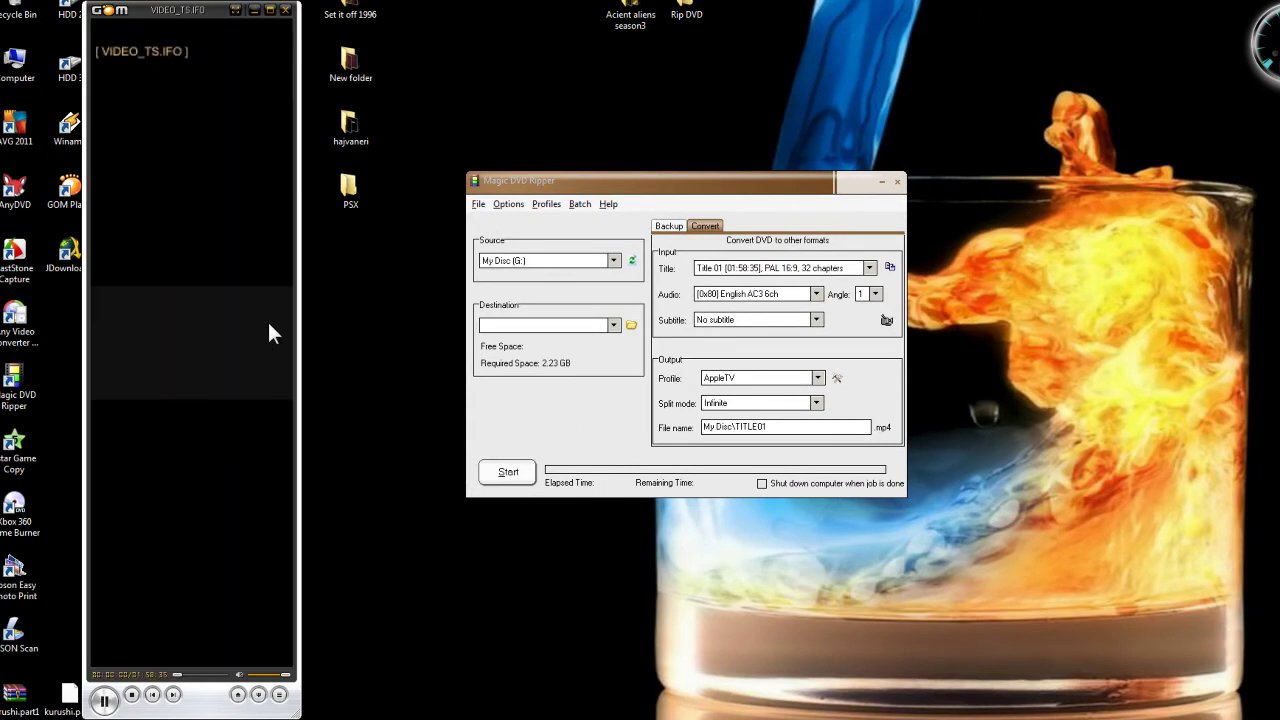
# - Enlarge the video player, preview a scene about 22 minutes into the disc's movie, and close the player
pyautogui.moveTo(297, 316); pyautogui.dragTo(1197, 338)
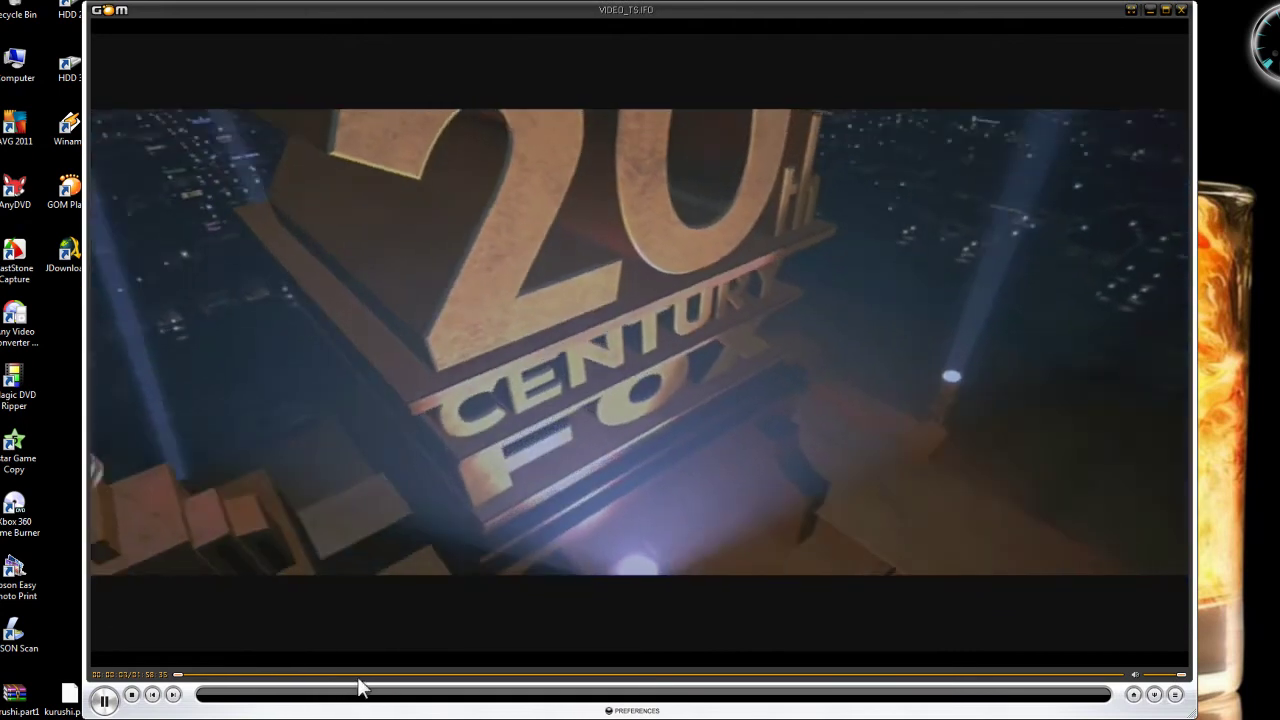
pyautogui.click(359, 675)
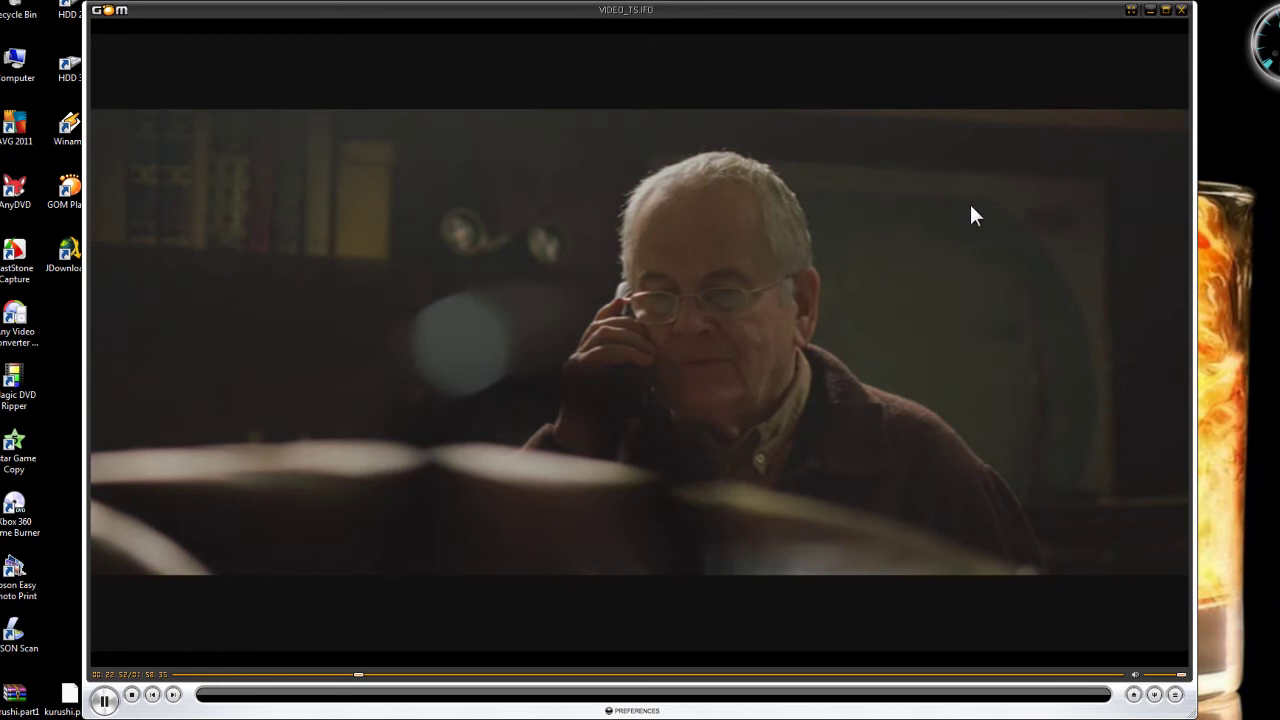
pyautogui.click(1181, 10)
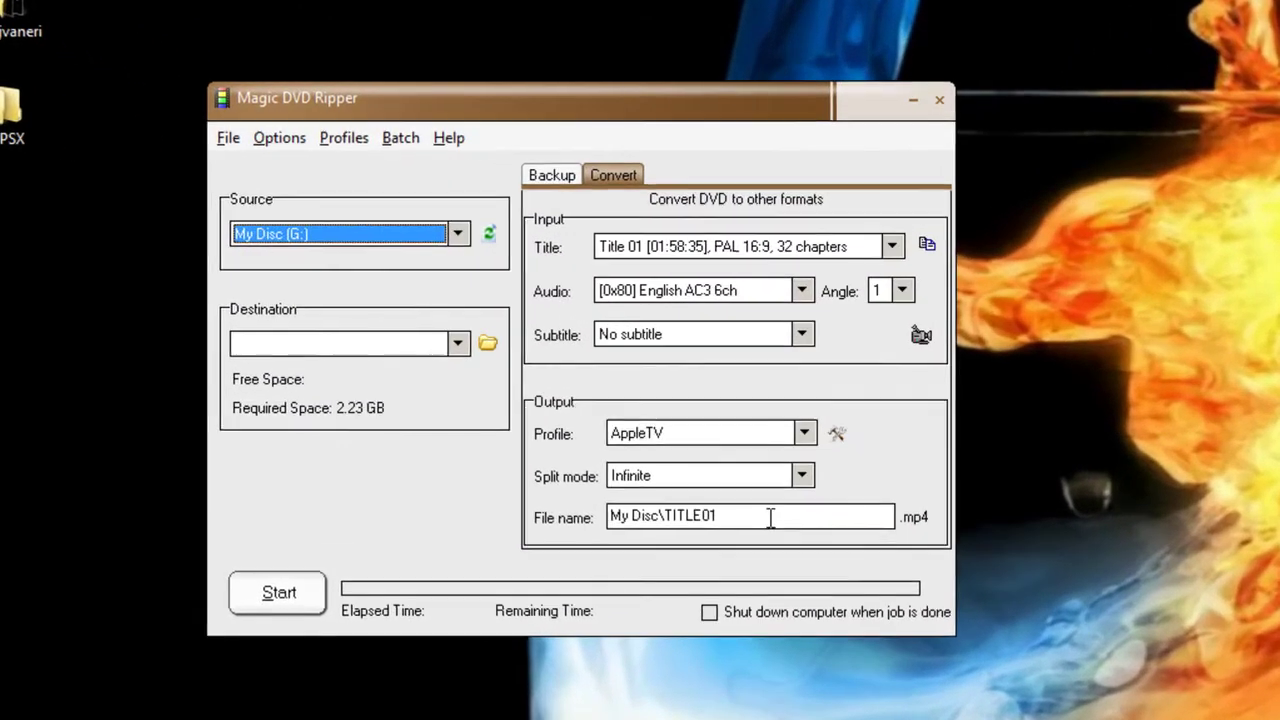
# - Replace the output file name with "The day after tomorrow"
pyautogui.click(742, 427)
pyautogui.moveTo(766, 427); pyautogui.dragTo(672, 446)
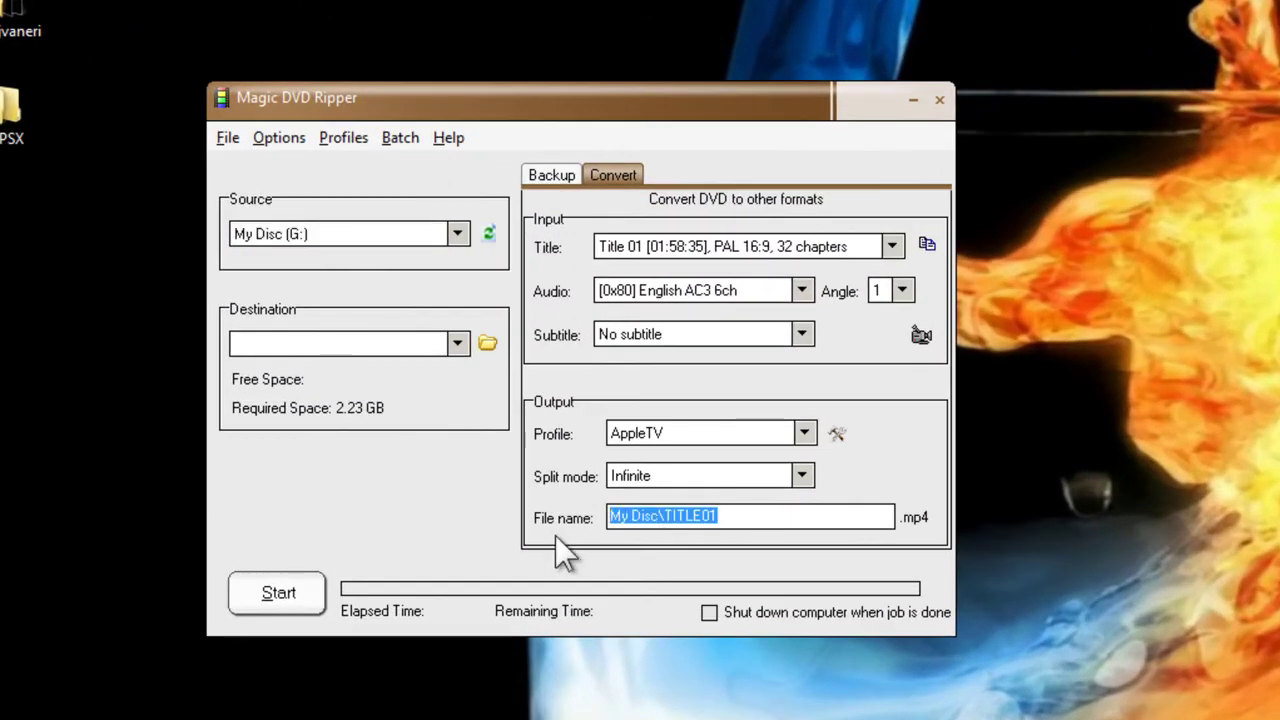
pyautogui.press('BackSpace')
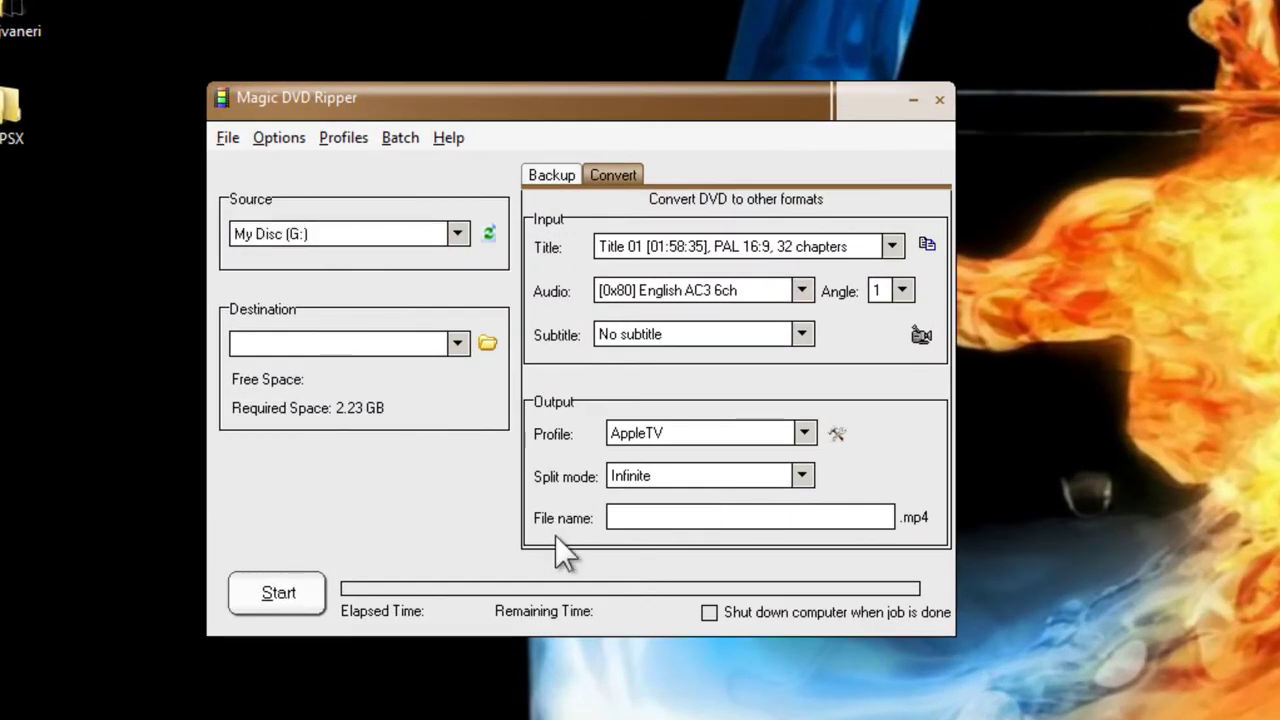
pyautogui.write('The day after tomorrow')
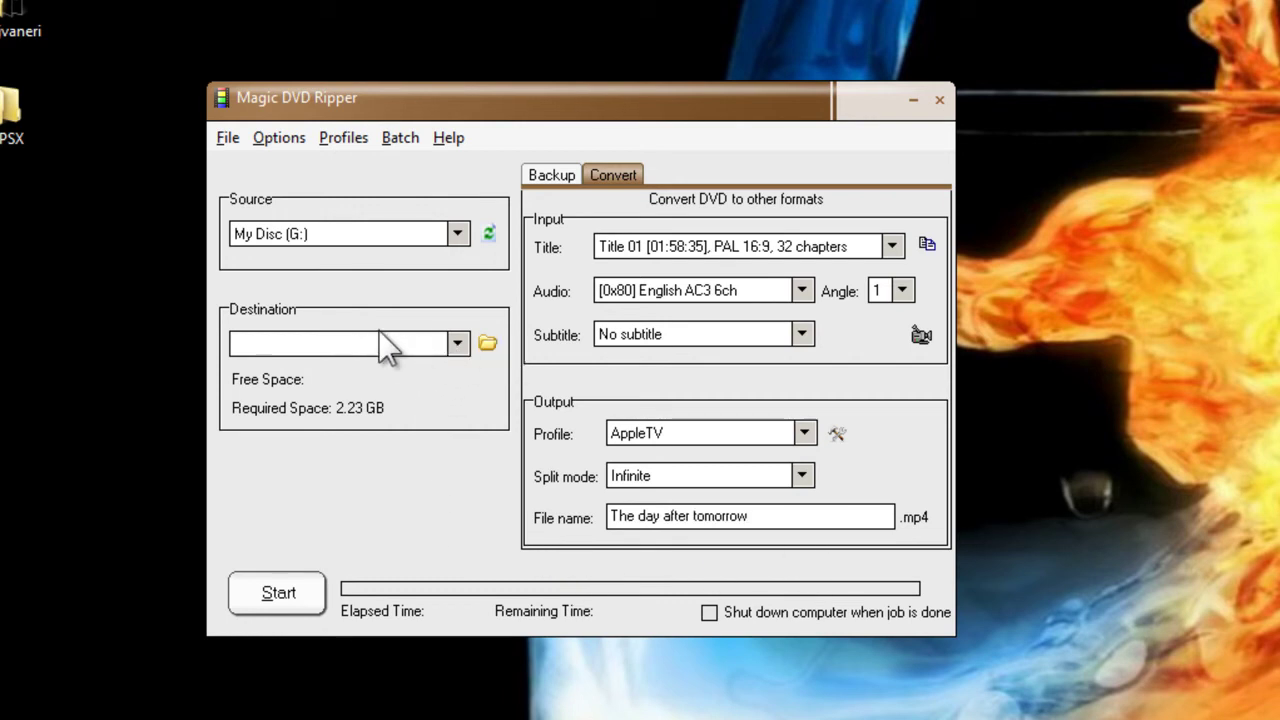
# - Set the destination to the desktop's Rip DVD folder and keep My Disc (G:) selected as the source
pyautogui.click(487, 344)
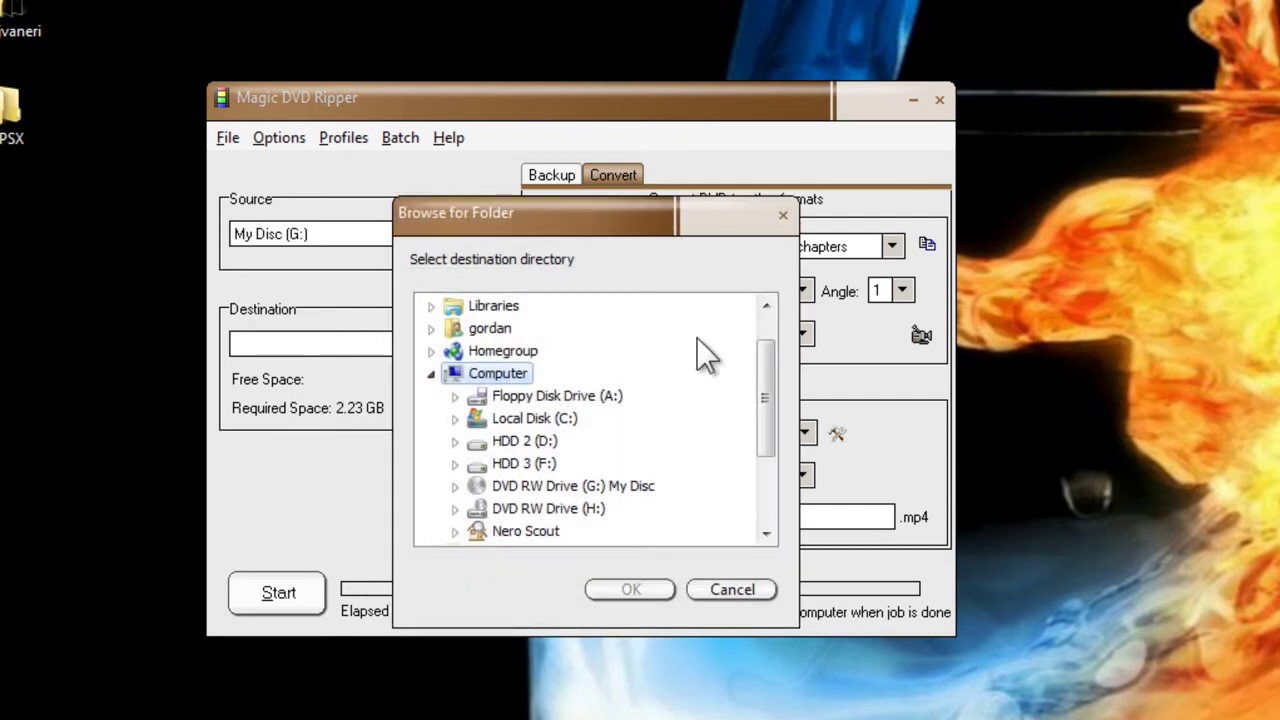
pyautogui.moveTo(771, 394); pyautogui.dragTo(775, 345)
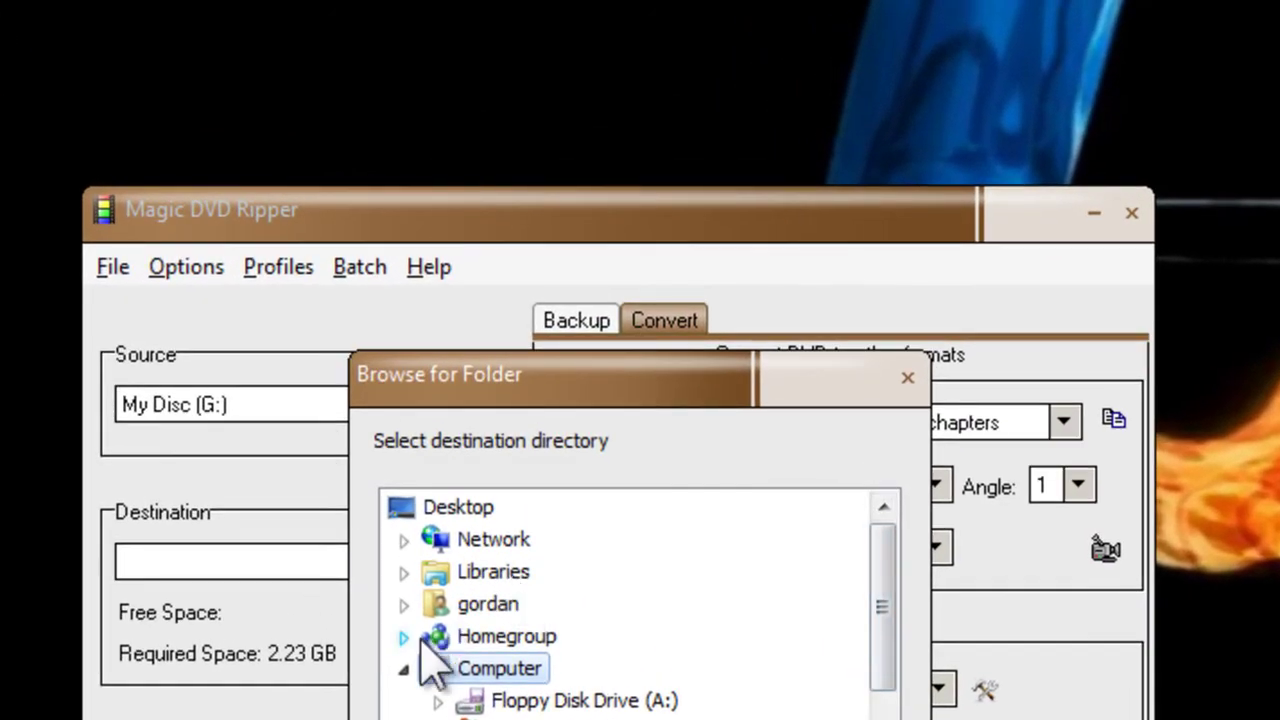
pyautogui.click(404, 668)
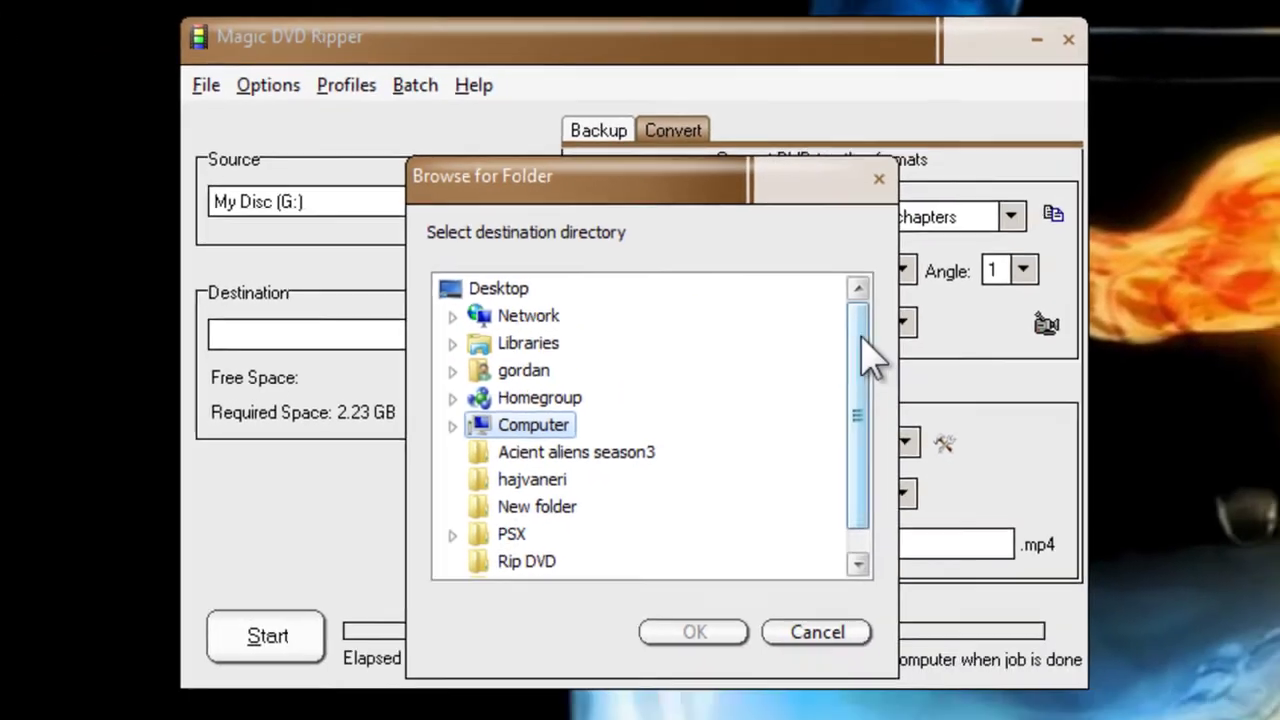
pyautogui.moveTo(890, 465); pyautogui.dragTo(890, 507)
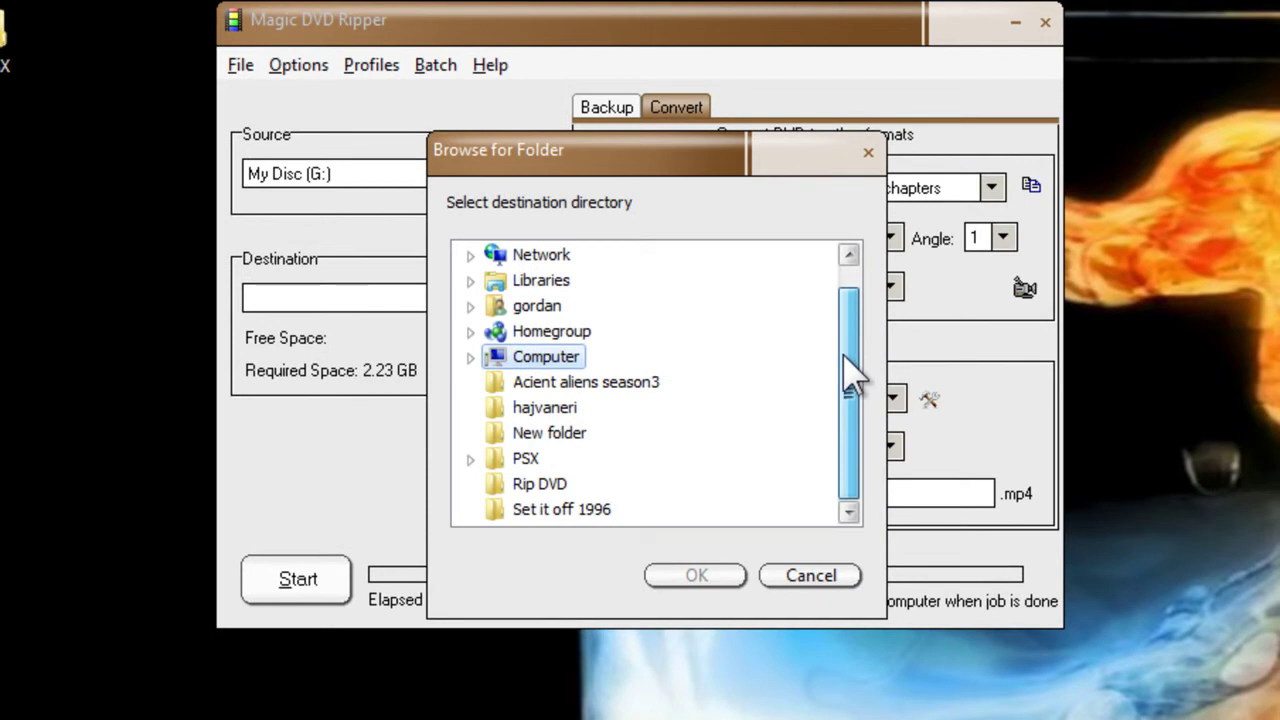
pyautogui.click(540, 488)
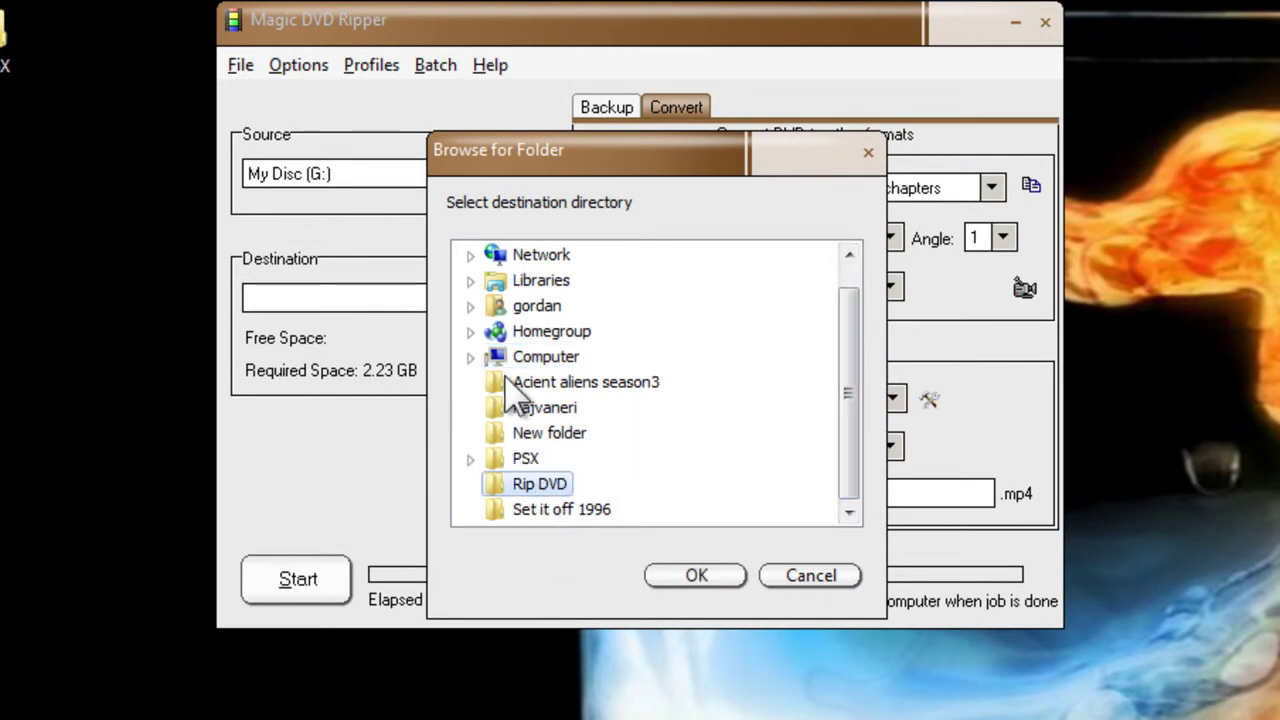
pyautogui.click(697, 592)
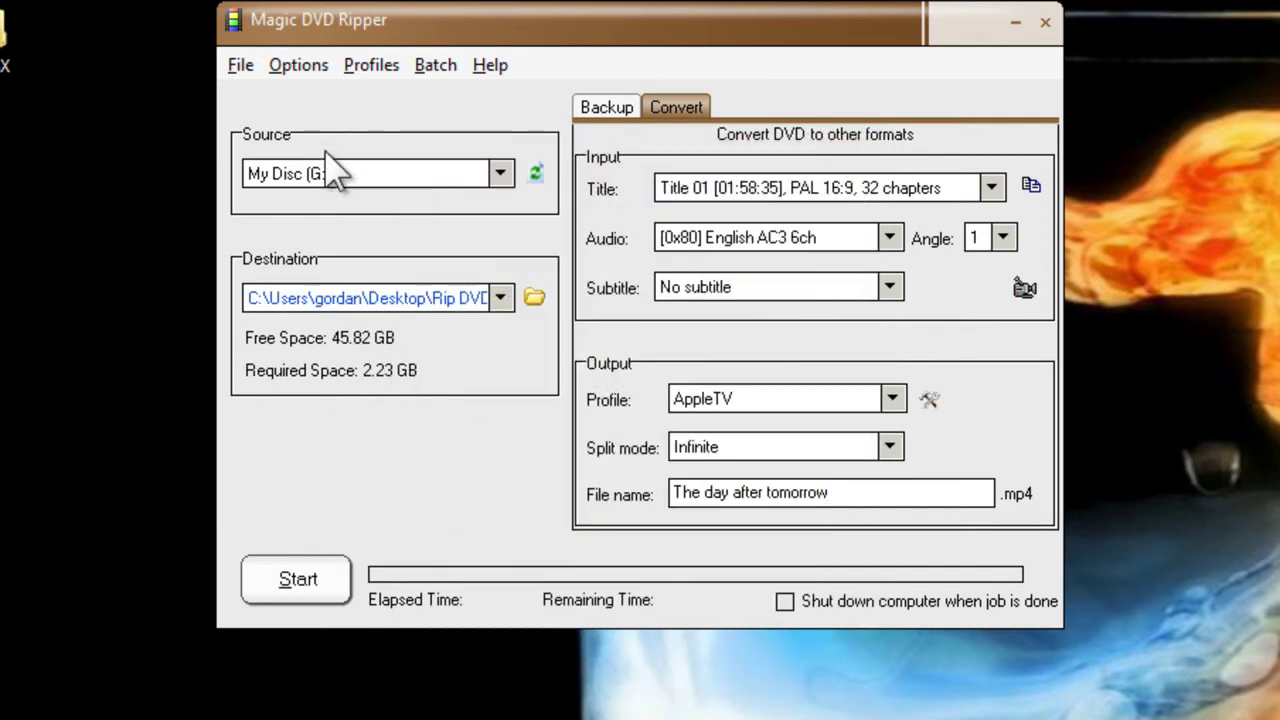
pyautogui.click(500, 176)
pyautogui.click(505, 178)
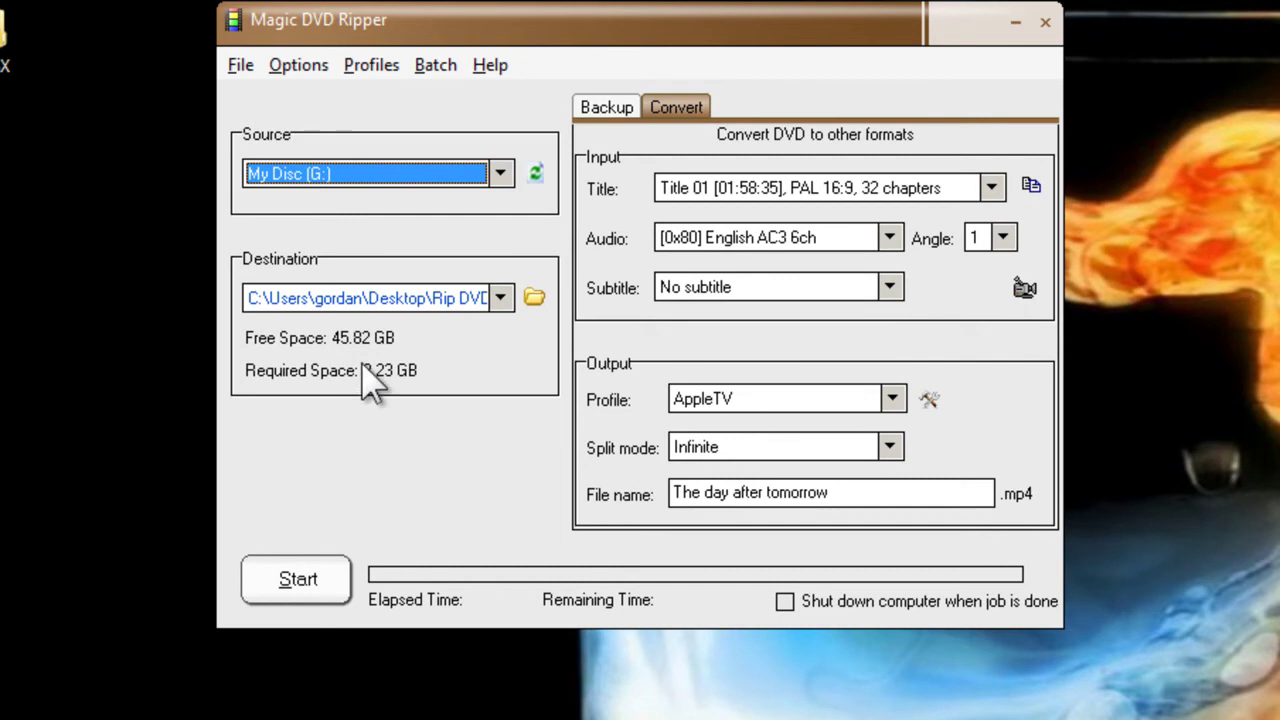
# - Choose the AVI output profile and set its wide-screen transform to Crop to 2.35:1 in the profile settings
pyautogui.click(893, 400)
pyautogui.click(833, 440)
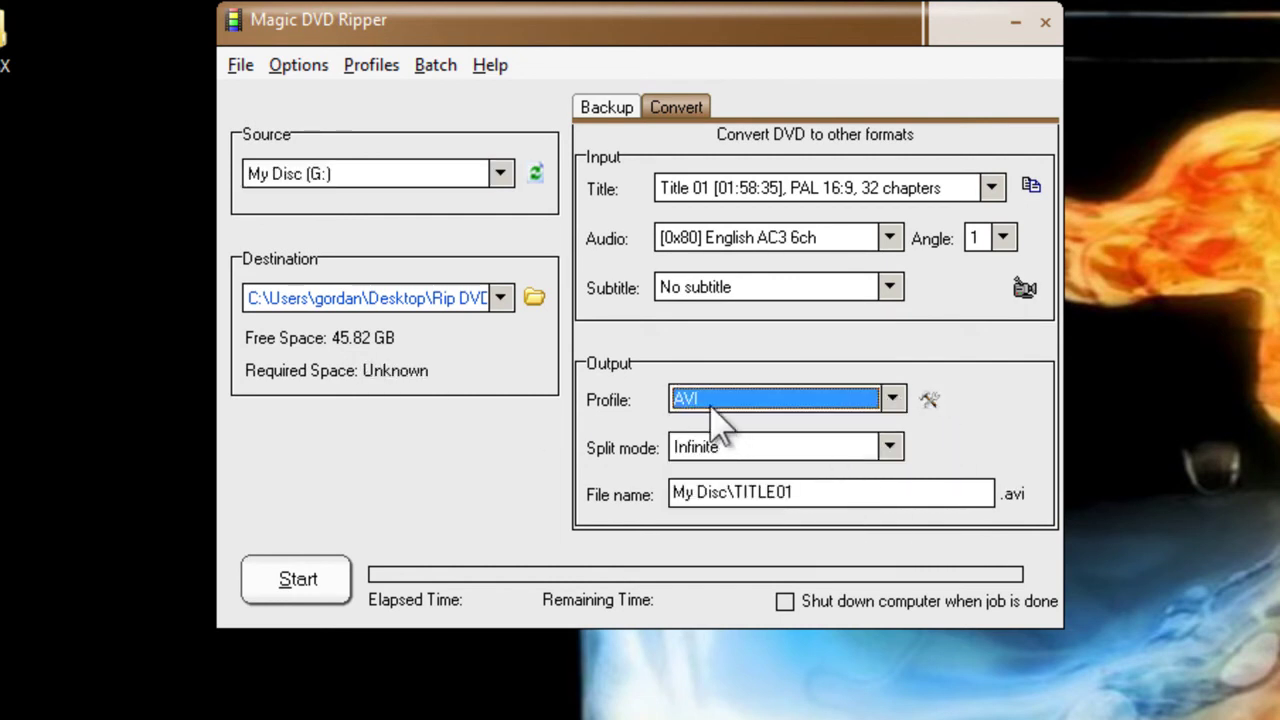
pyautogui.click(929, 400)
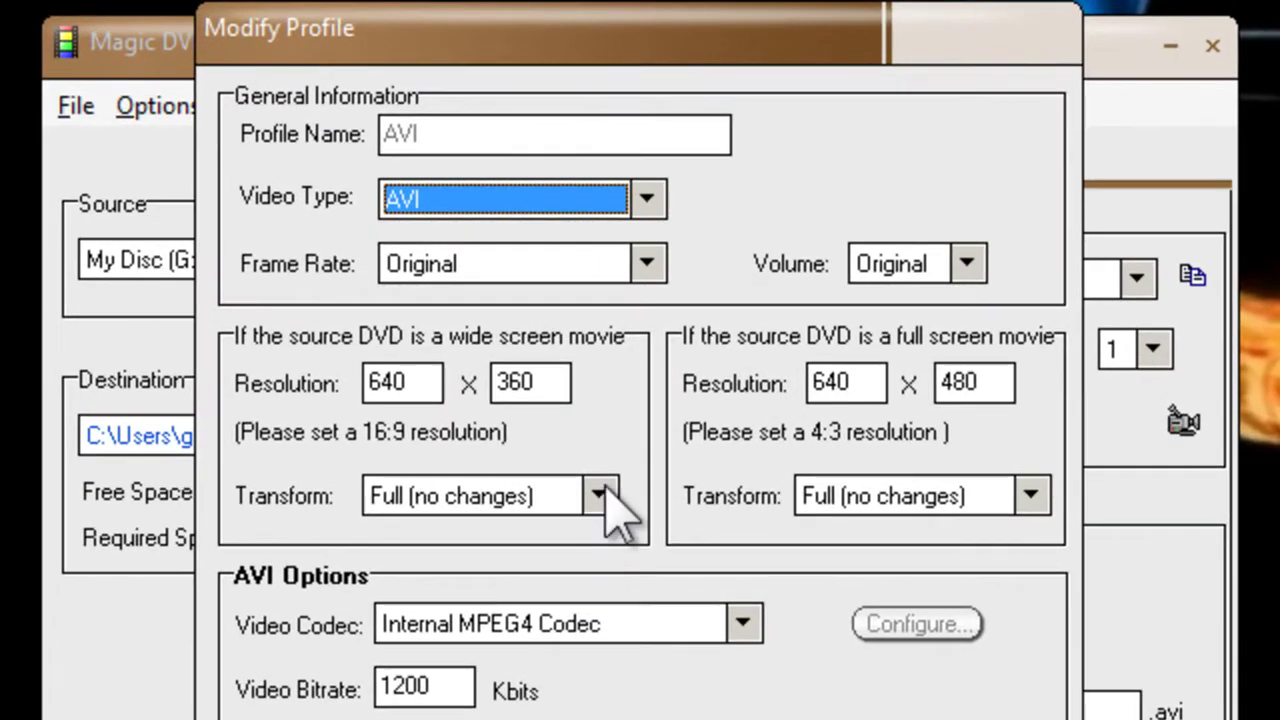
pyautogui.click(610, 340)
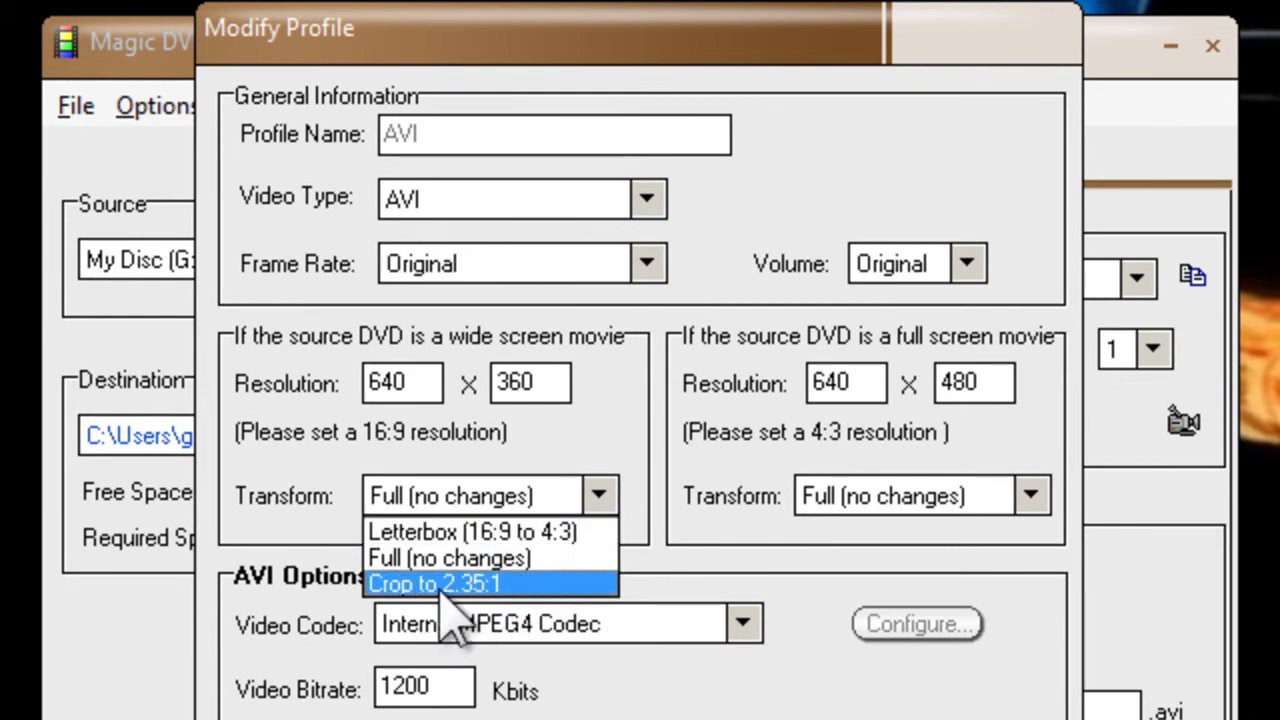
pyautogui.click(482, 585)
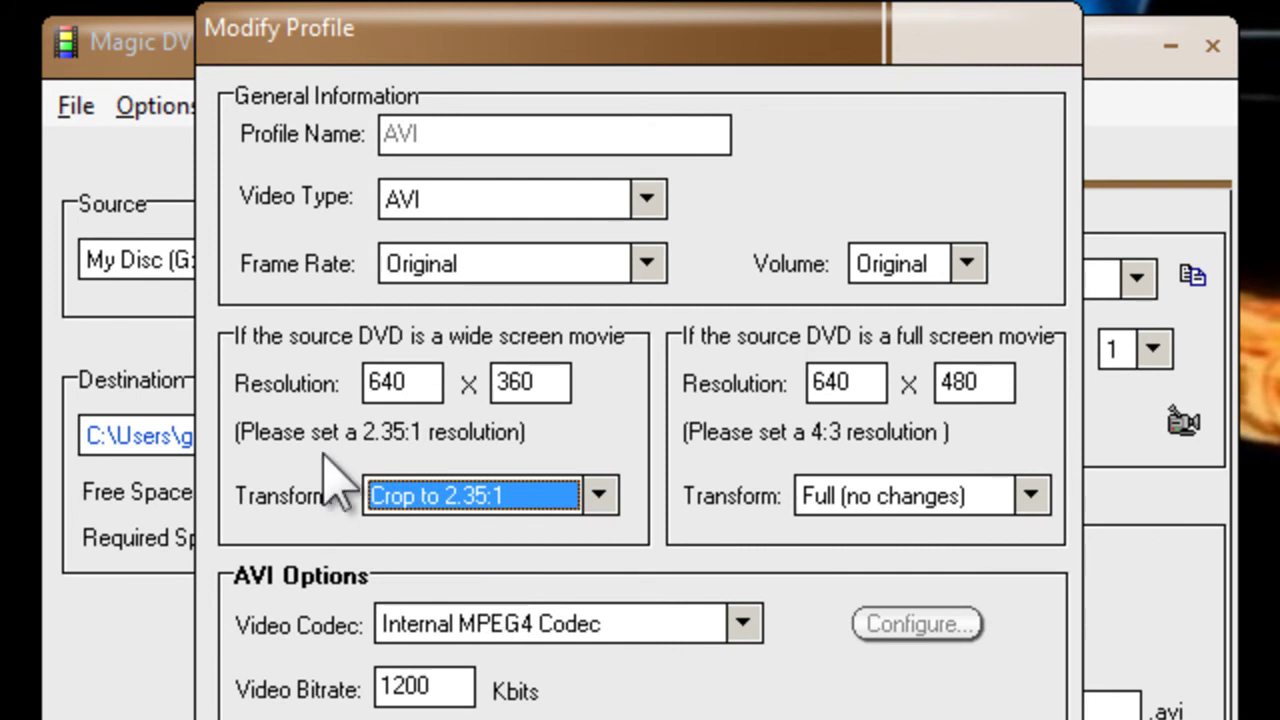
# - Set the AVI profile's wide-screen resolution to 680 x 340 and its video bitrate to 1150 Kbits, and save the profile
pyautogui.moveTo(422, 388); pyautogui.dragTo(340, 392)
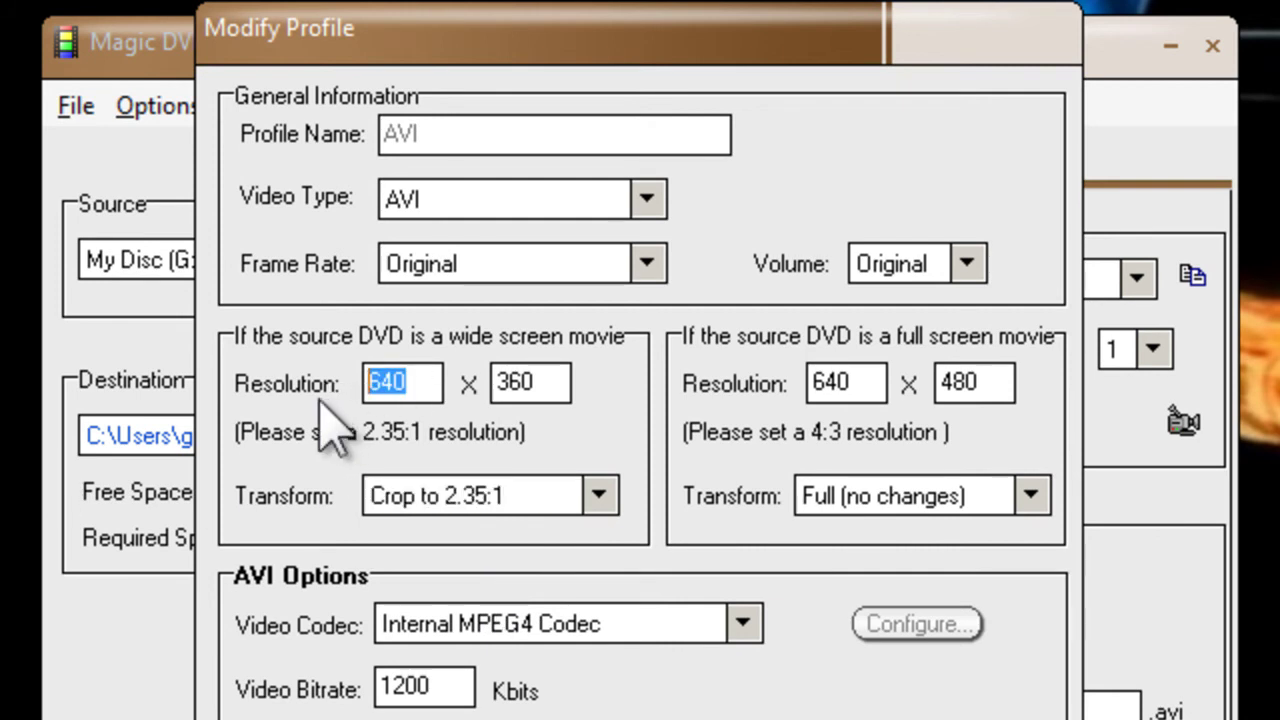
pyautogui.write('680')
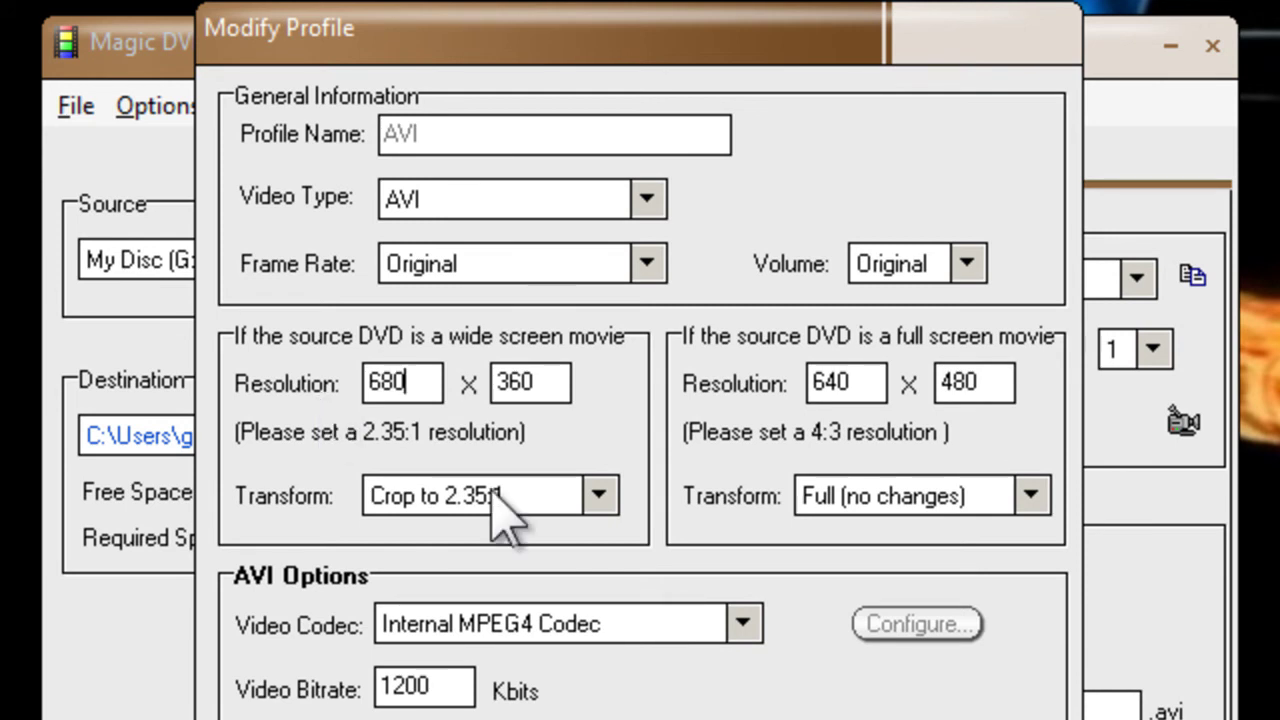
pyautogui.moveTo(562, 383); pyautogui.dragTo(466, 432)
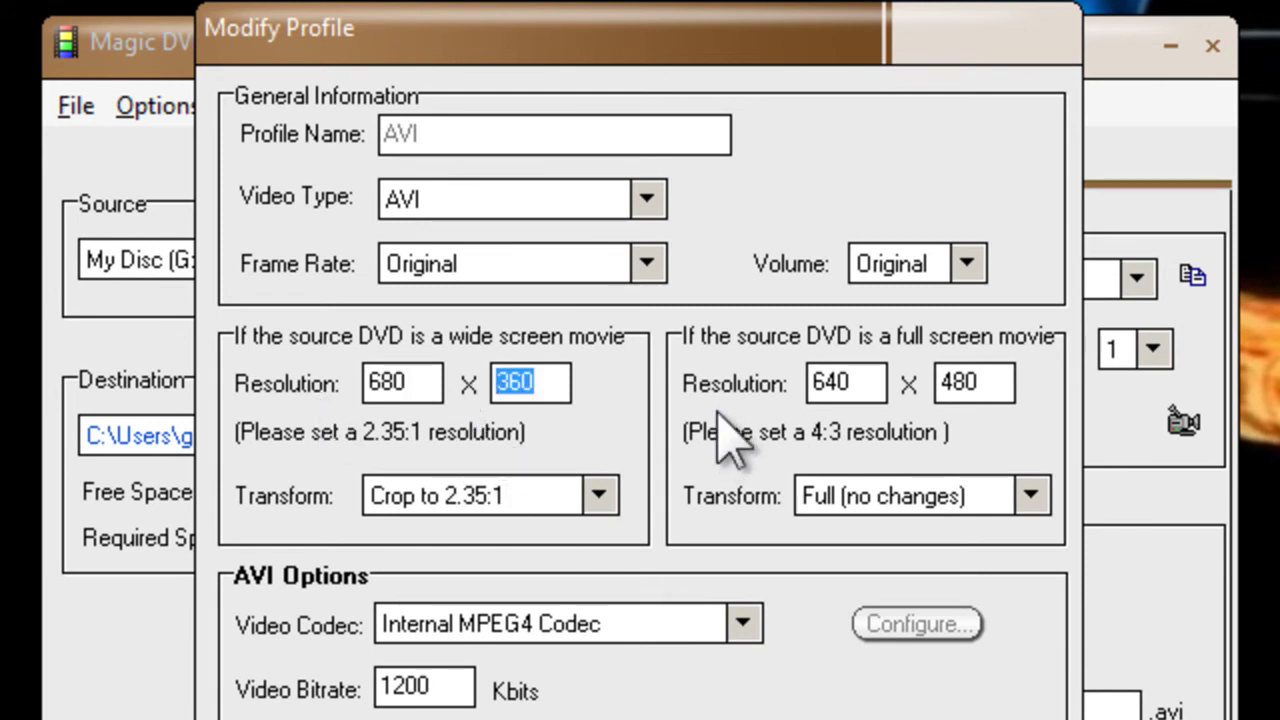
pyautogui.write('34')
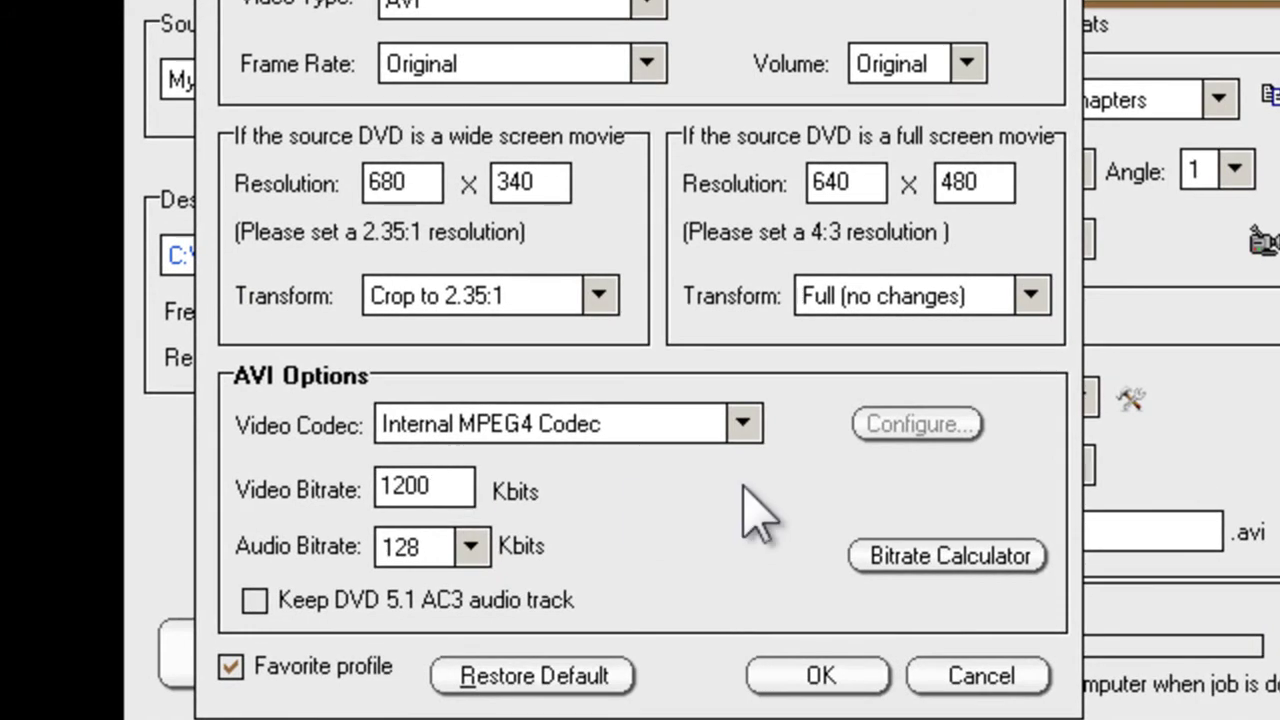
pyautogui.press('BackSpace')
pyautogui.press('BackSpace')
pyautogui.write('0')
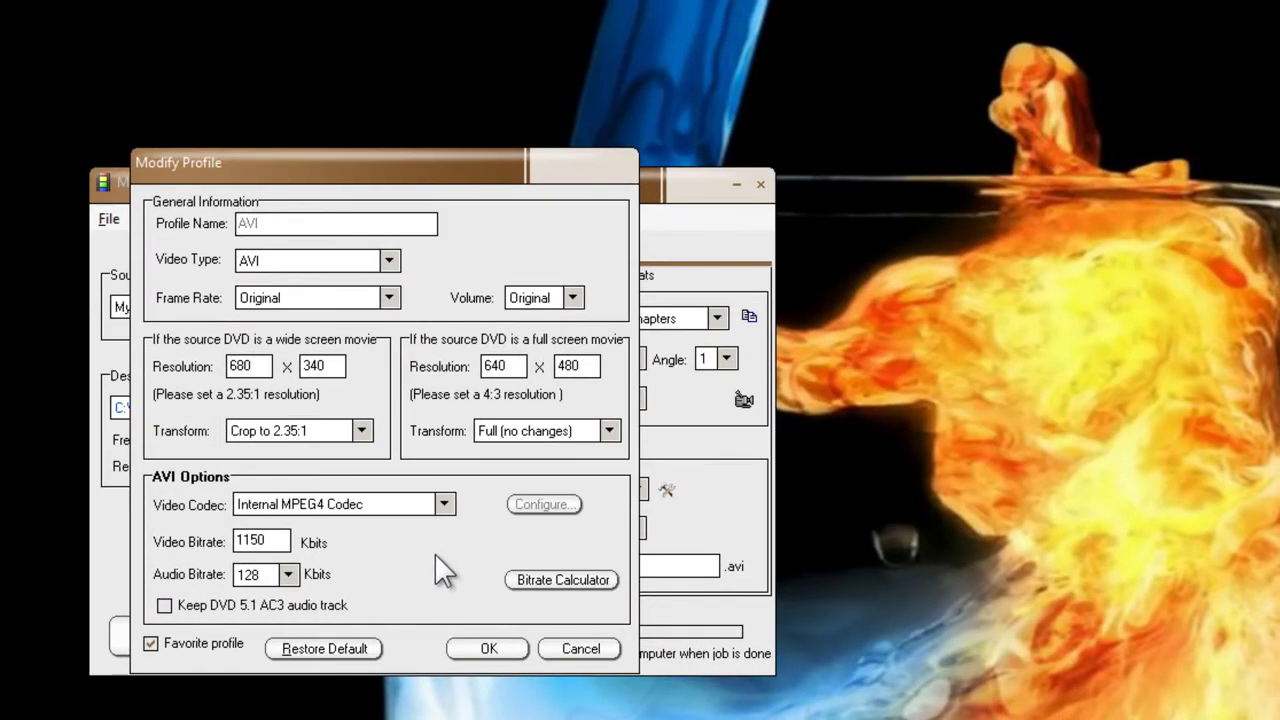
pyautogui.click(487, 646)
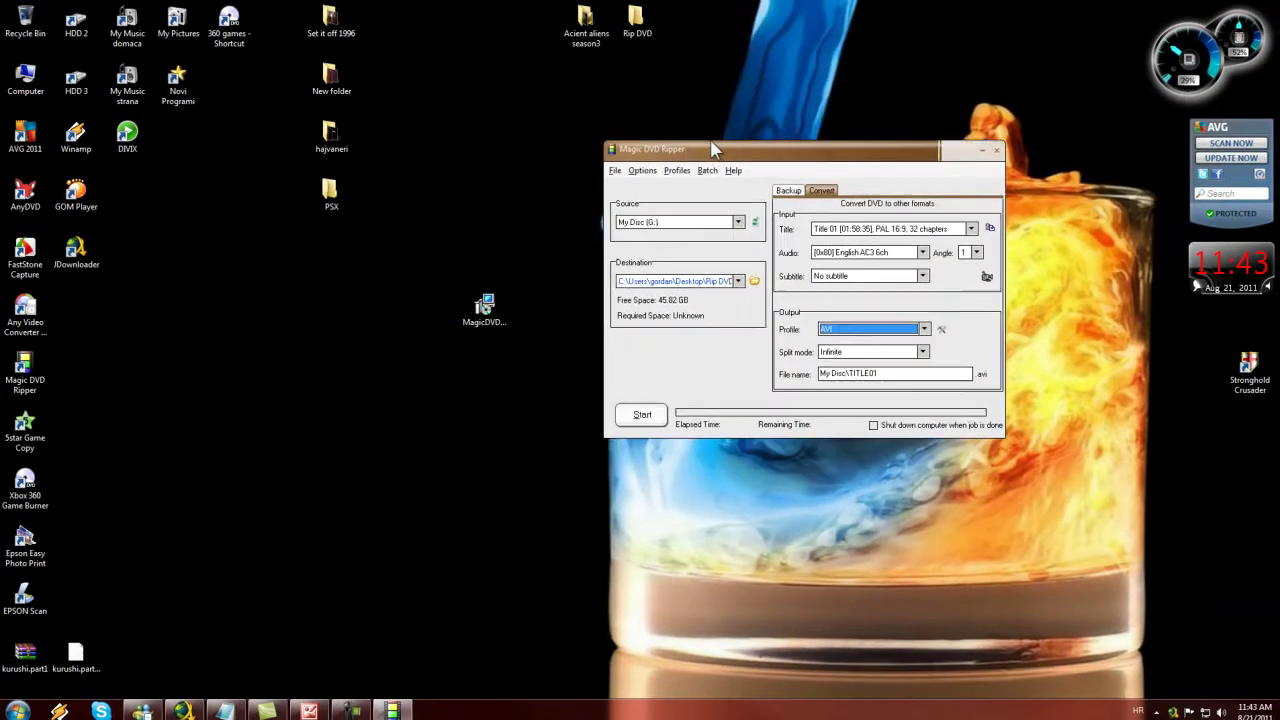
# - Reposition the ripper window, run the rip of the disc to the end, and dismiss the completion message
pyautogui.moveTo(685, 140); pyautogui.dragTo(762, 89)
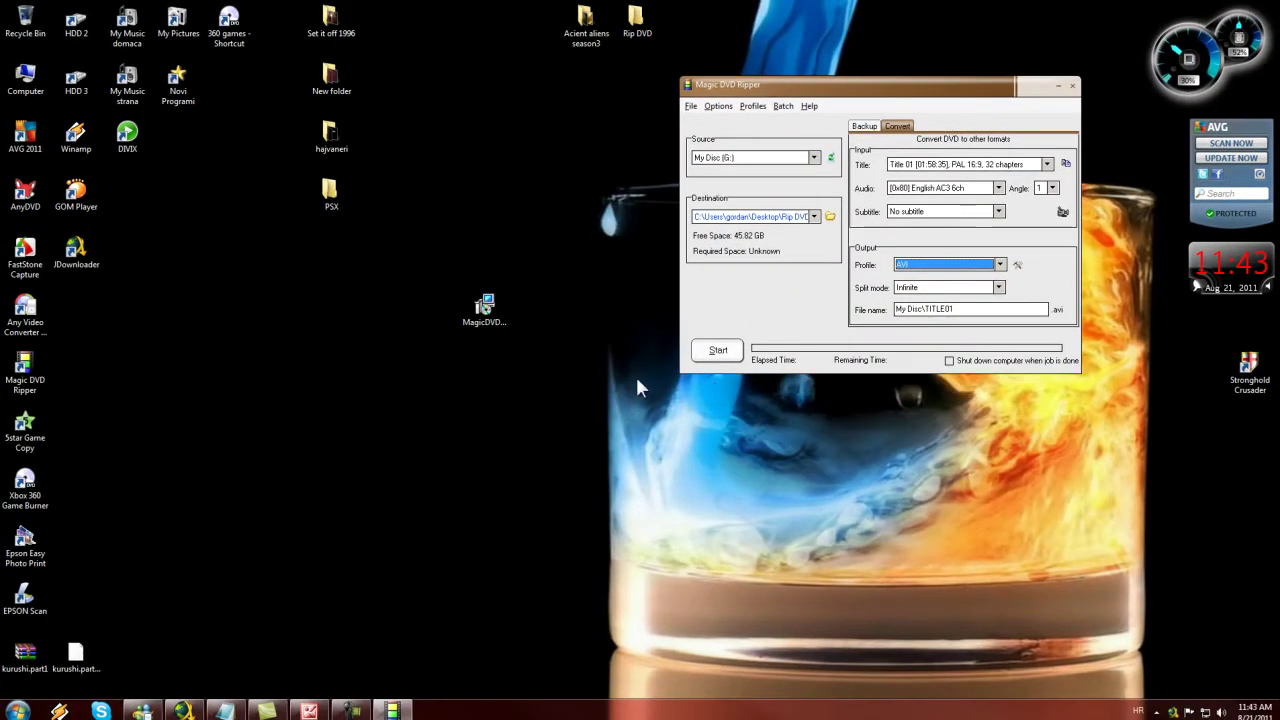
pyautogui.click(718, 352)
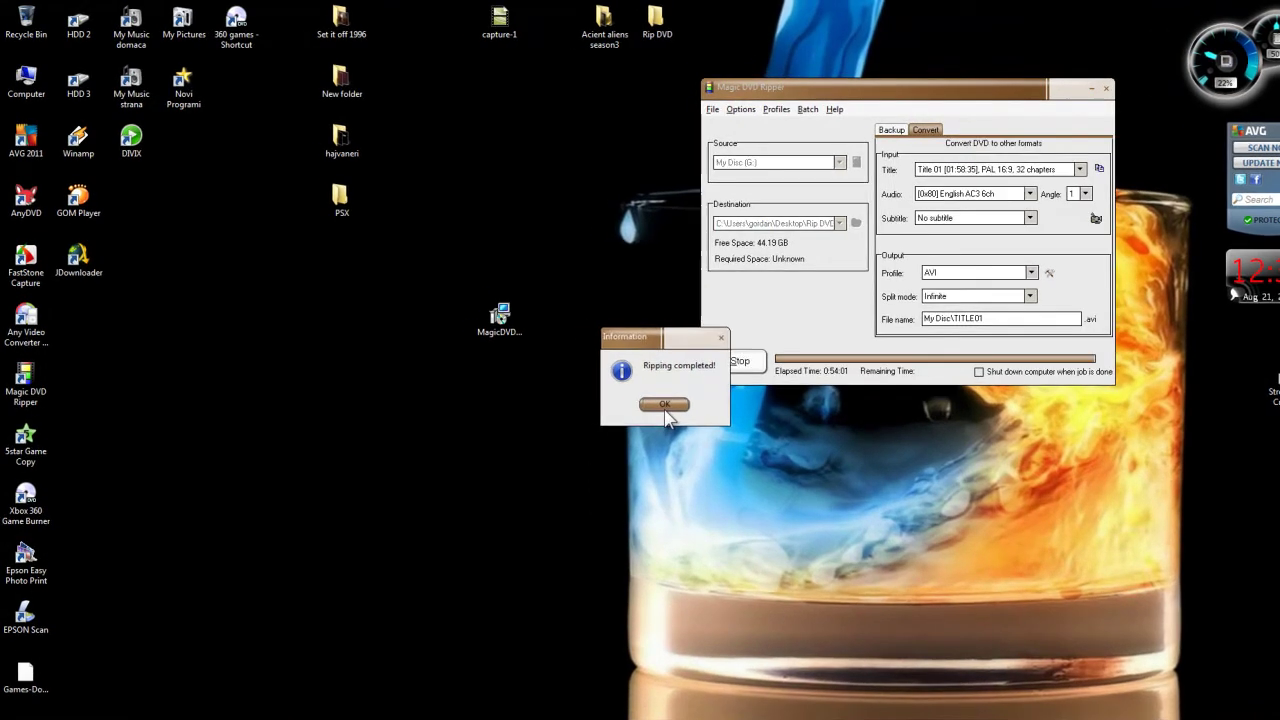
pyautogui.click(665, 406)
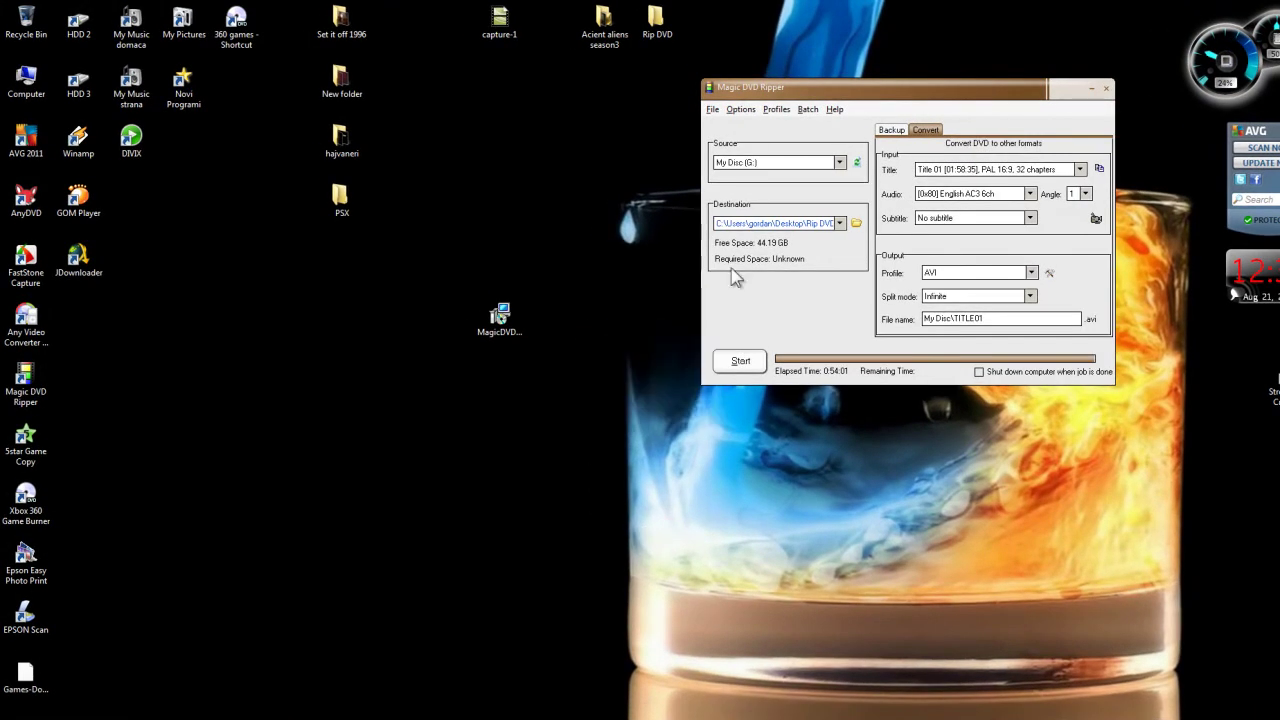
# - Open the desktop's Rip DVD folder, move its window clear of the ripper, and open the My Disc folder inside it
pyautogui.doubleClick(658, 28)
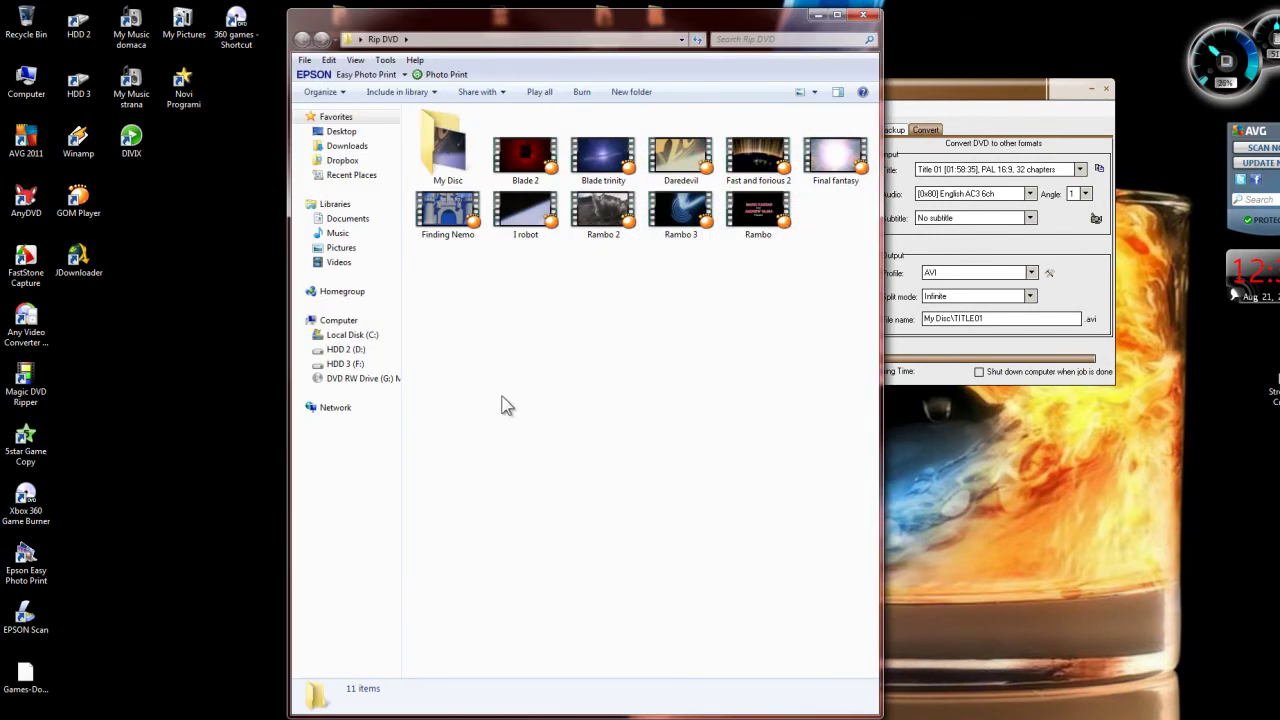
pyautogui.moveTo(630, 27); pyautogui.dragTo(426, 20)
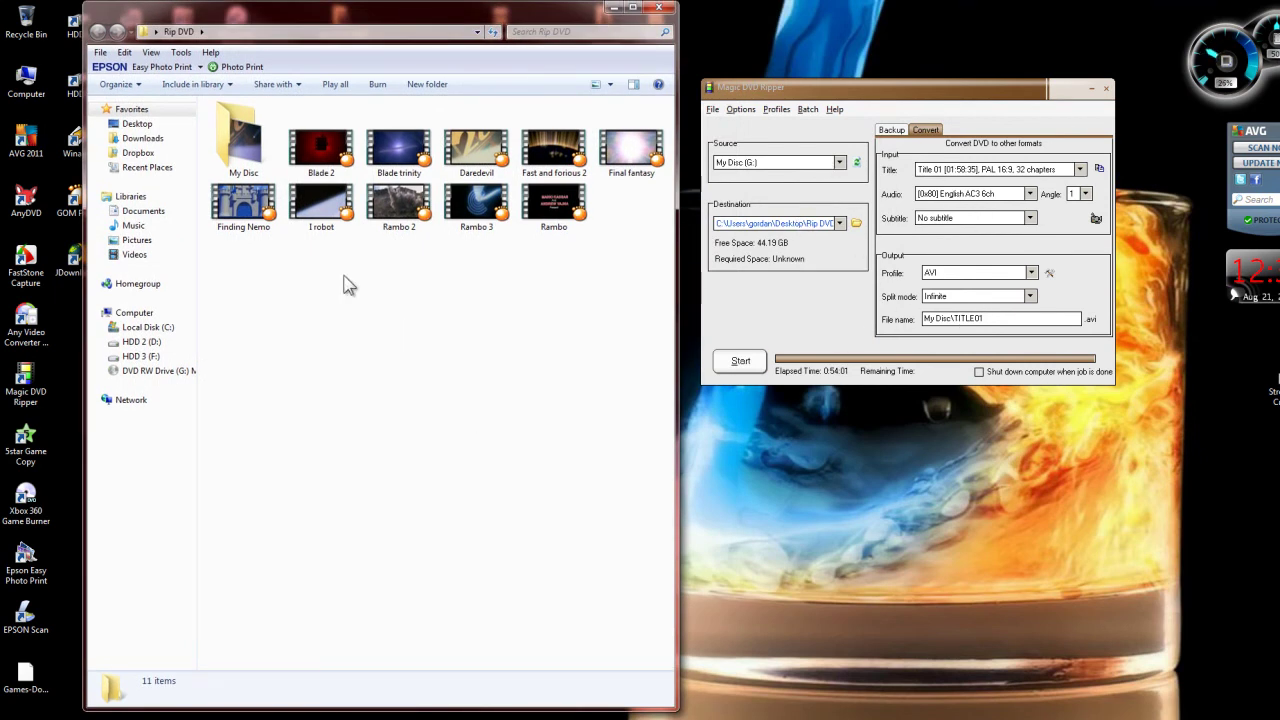
pyautogui.doubleClick(243, 140)
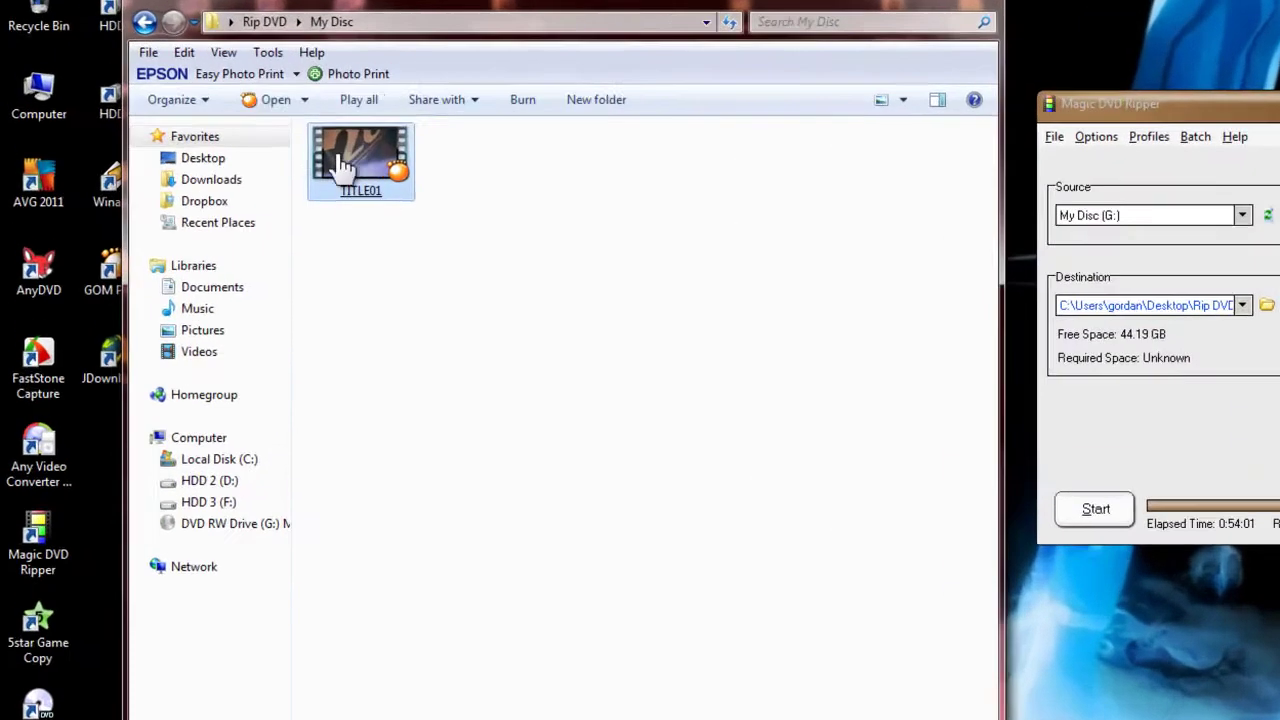
# - Play the ripped TITLE01 video, skip through scenes up to about 1:44:38, and close the player
pyautogui.doubleClick(243, 127)
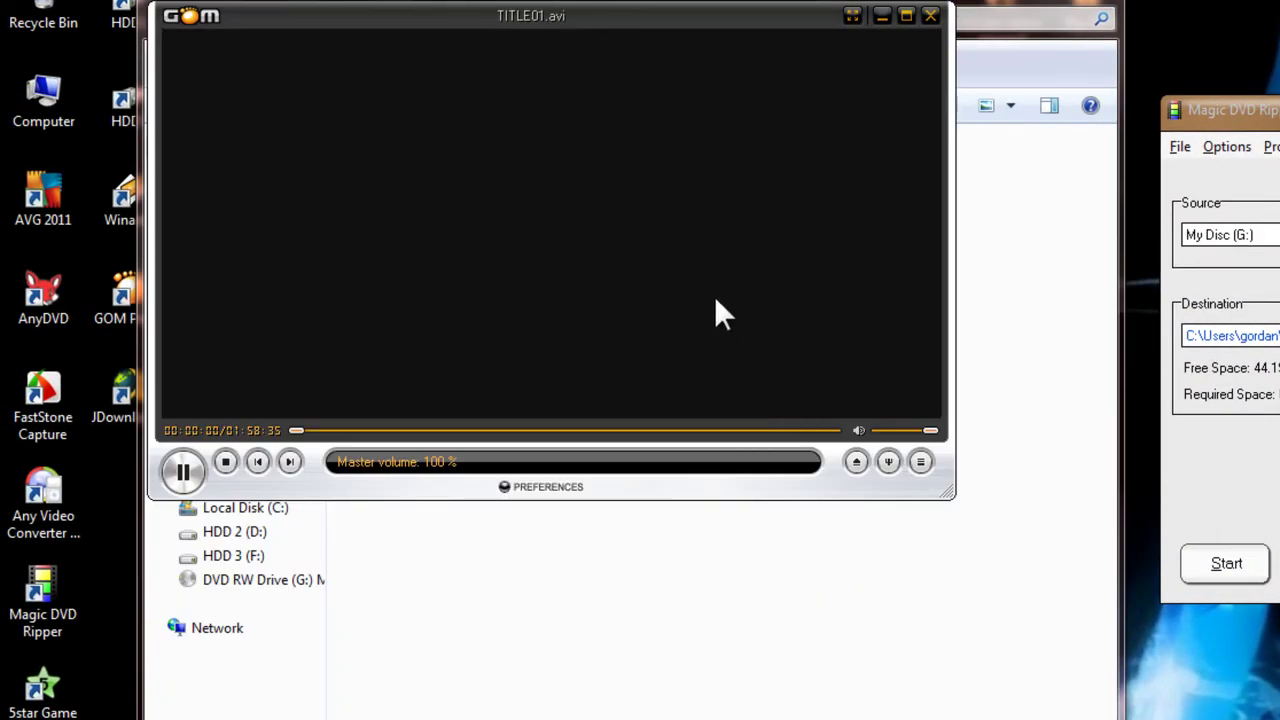
pyautogui.click(431, 432)
pyautogui.moveTo(523, 440); pyautogui.dragTo(661, 439)
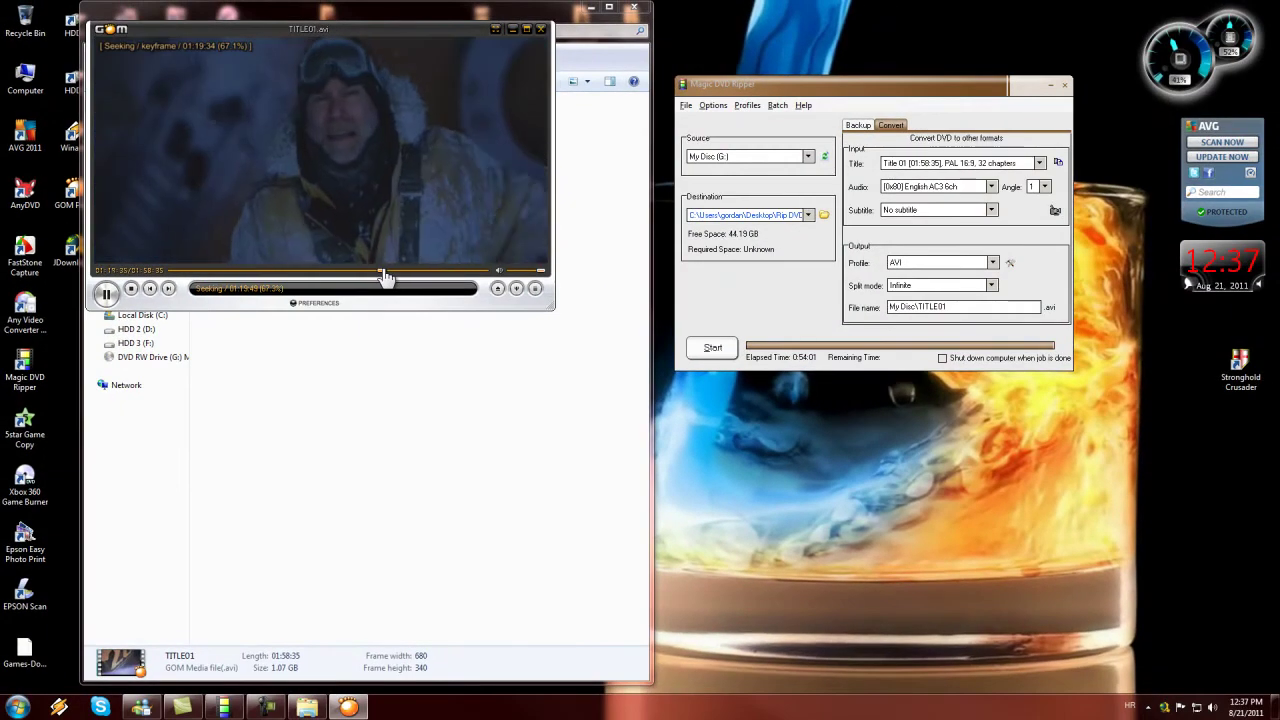
pyautogui.click(414, 271)
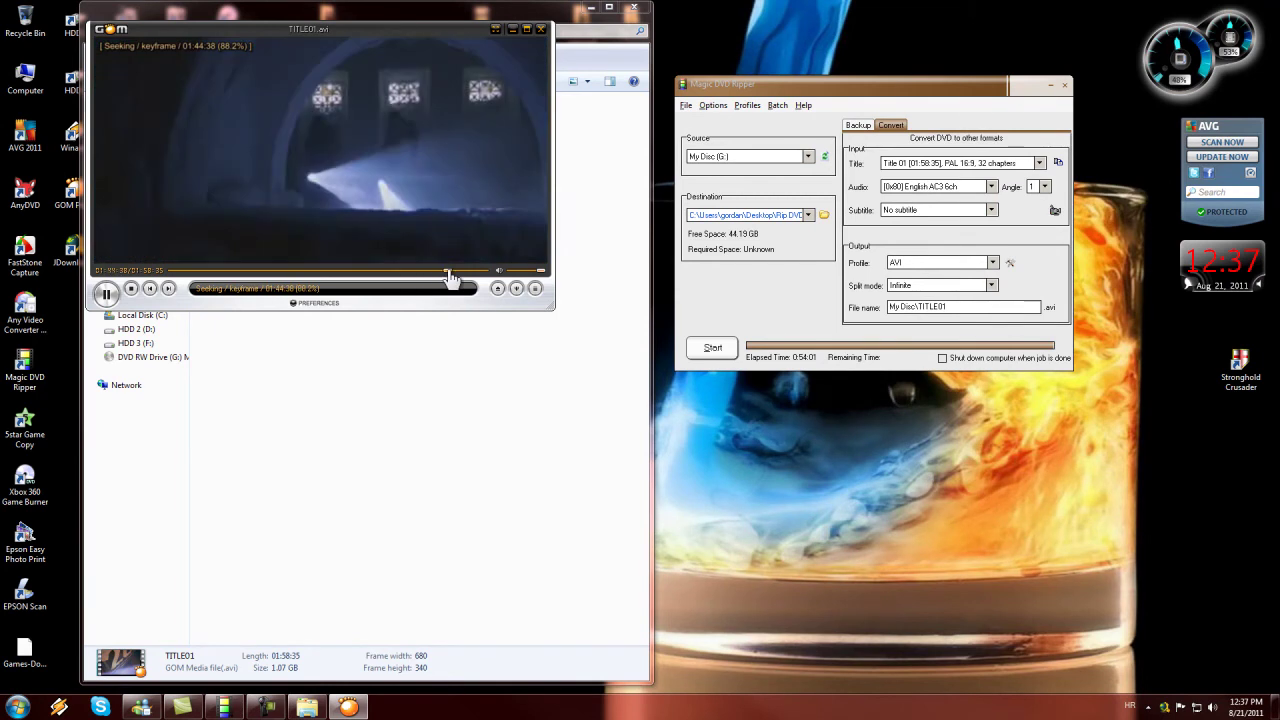
pyautogui.hotkey('alt', 'F4')
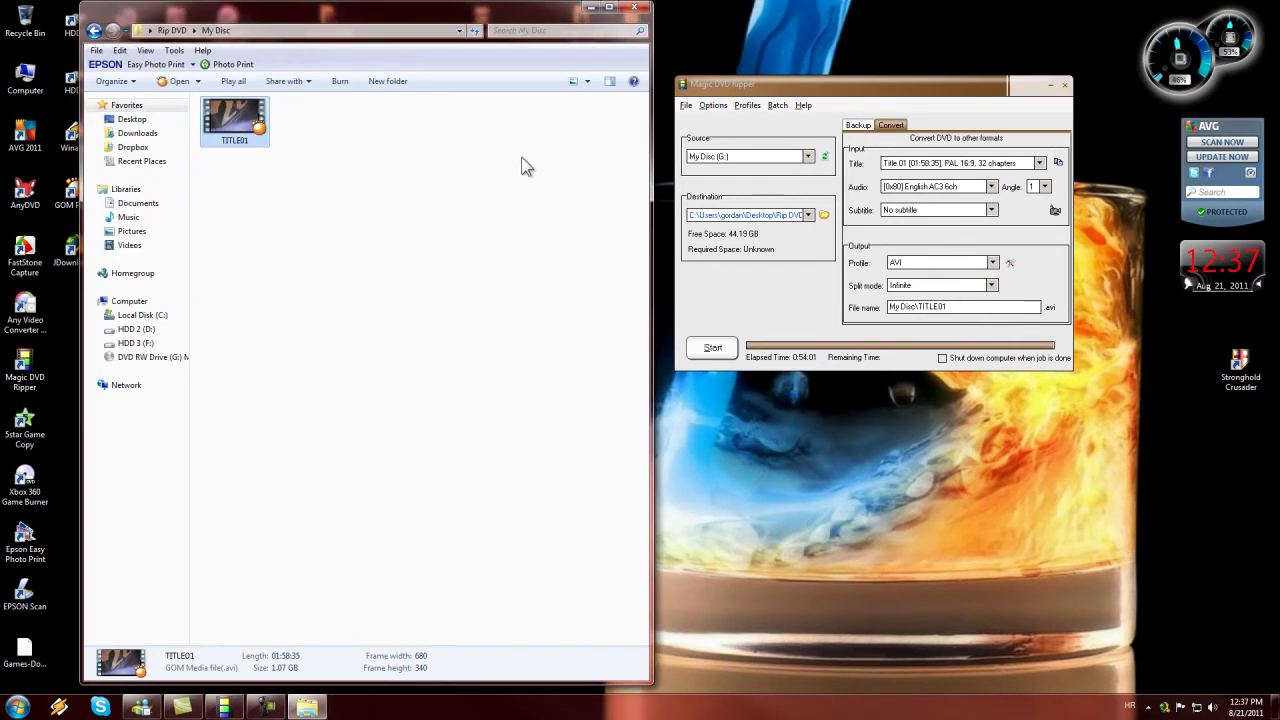
# - Go back to the Rip DVD folder, close its window, and exit the ripper
pyautogui.click(95, 31)
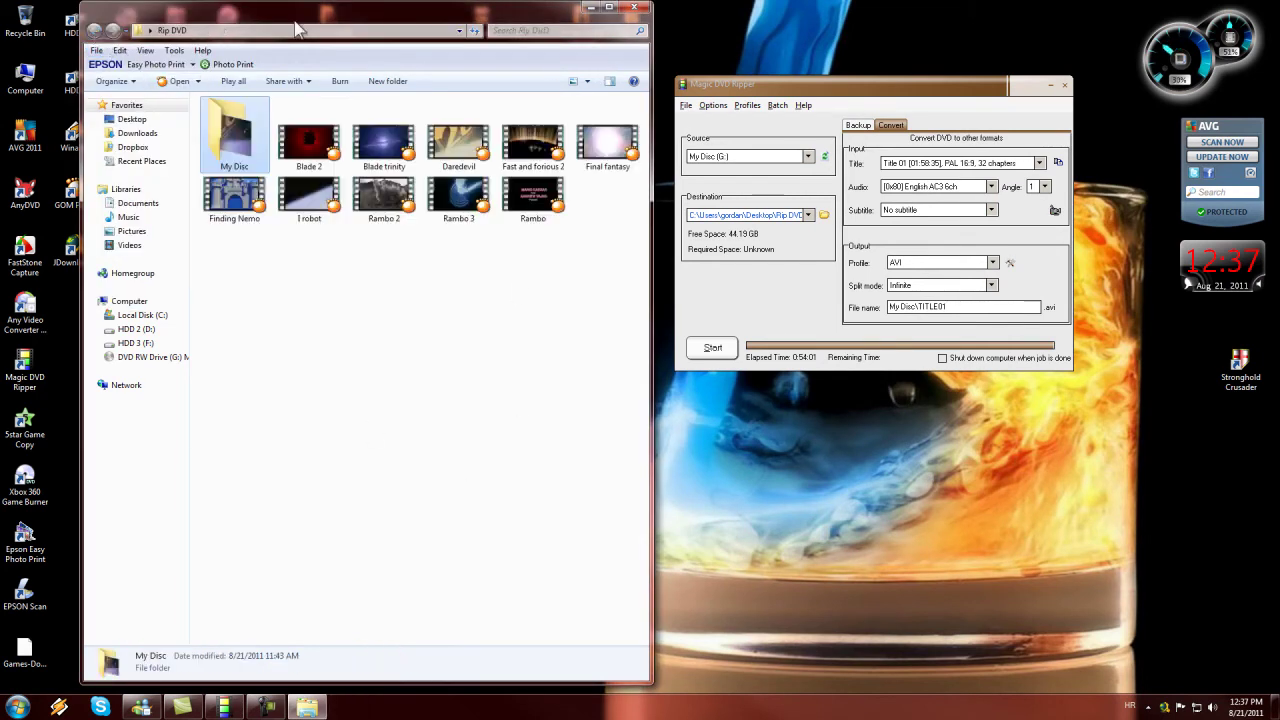
pyautogui.click(633, 8)
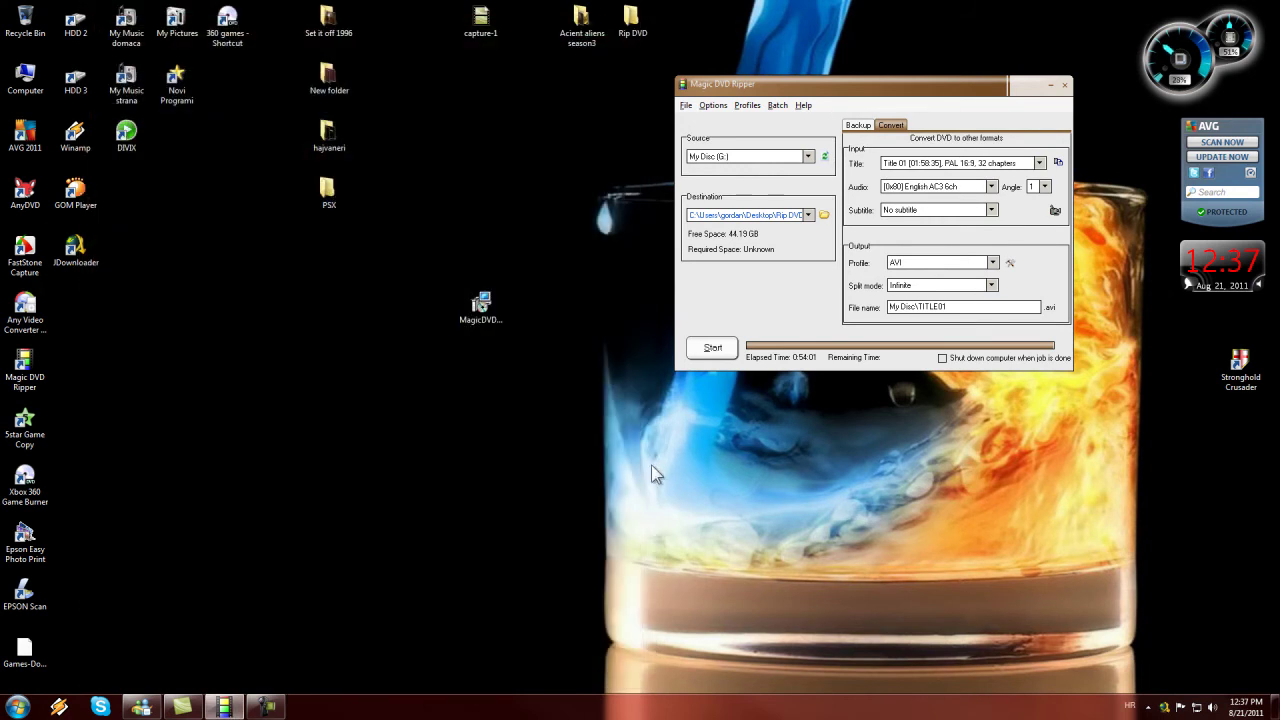
pyautogui.click(1065, 86)
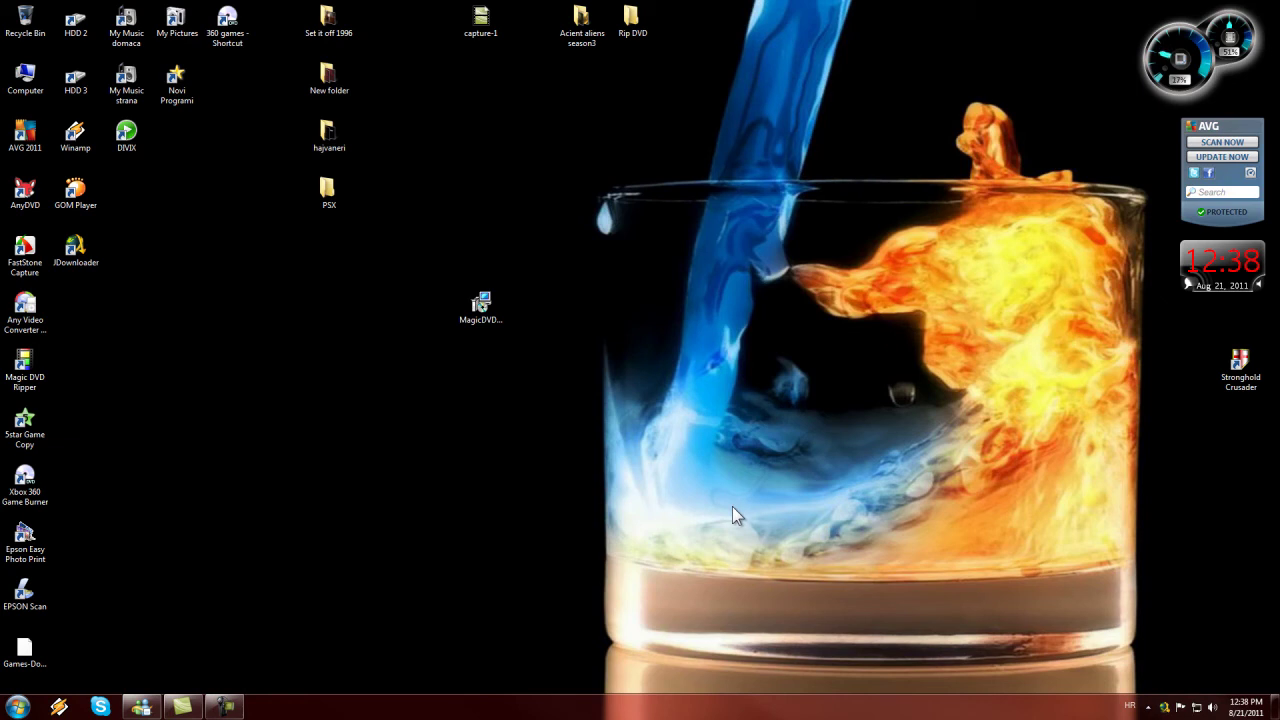
# - Launch two instances of Magic DVD Ripper and arrange their windows one above the other
pyautogui.click(24, 362)
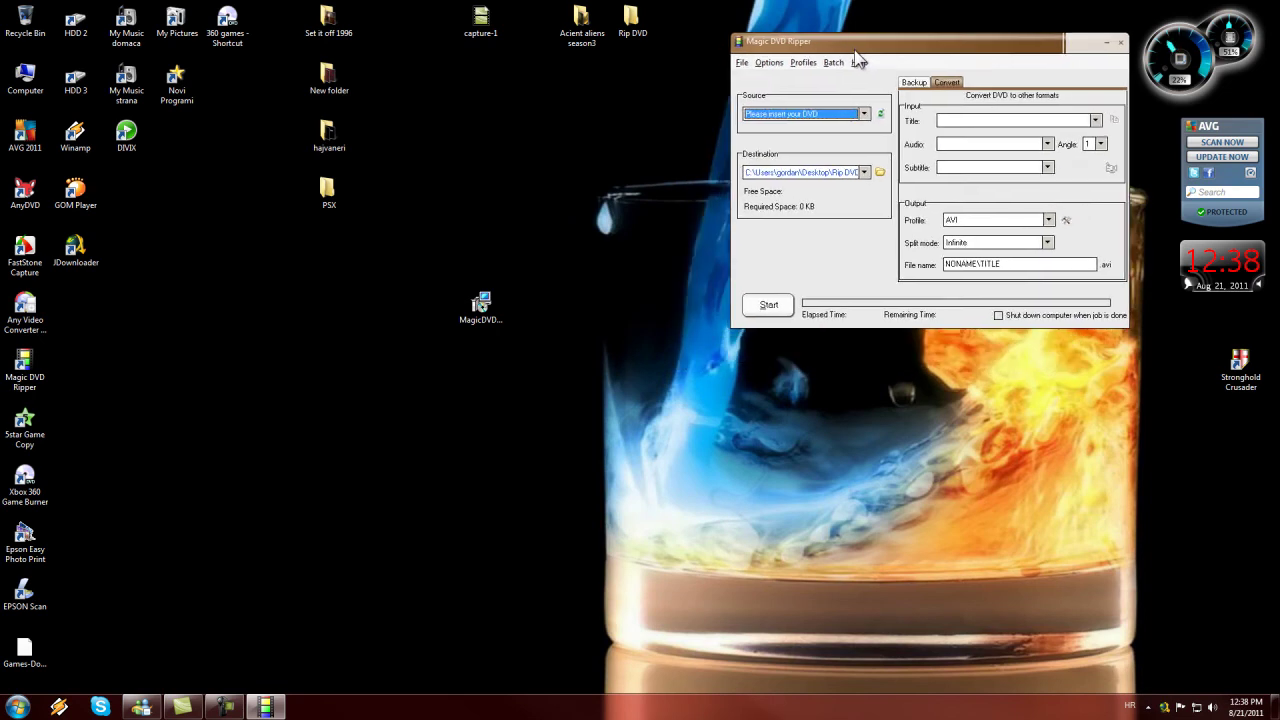
pyautogui.click(863, 86)
pyautogui.click(864, 95)
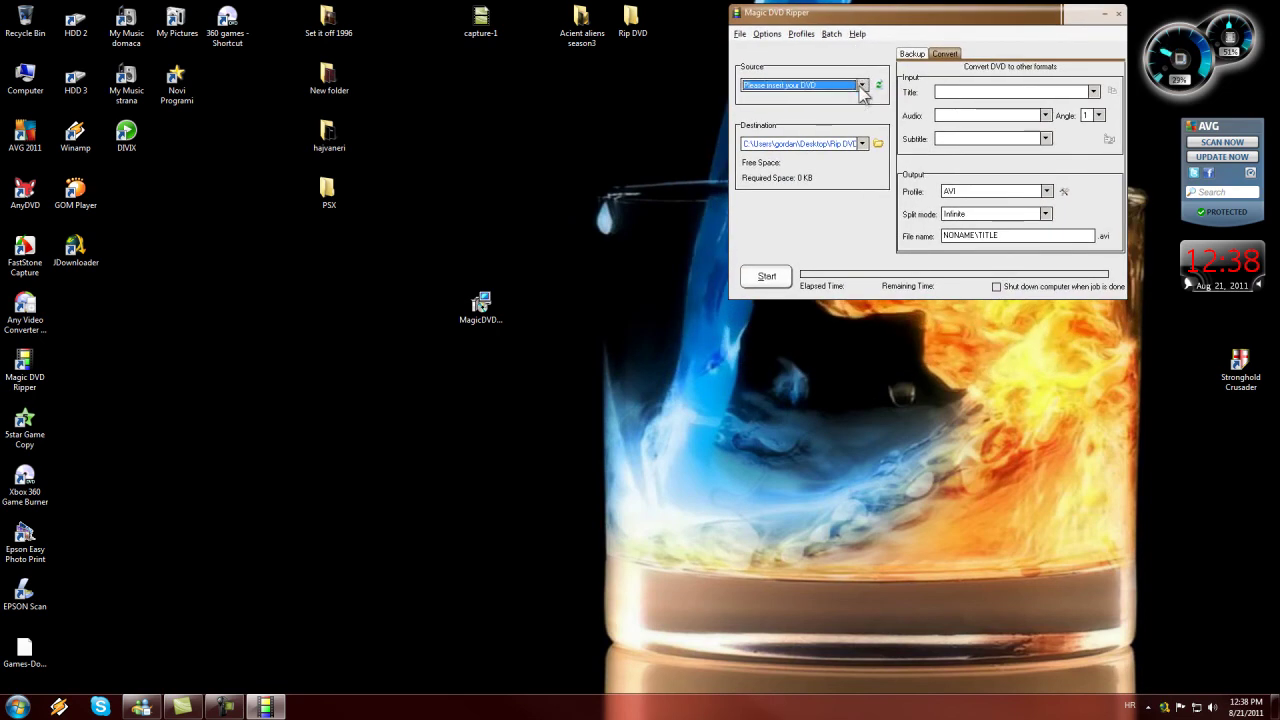
pyautogui.doubleClick(25, 380)
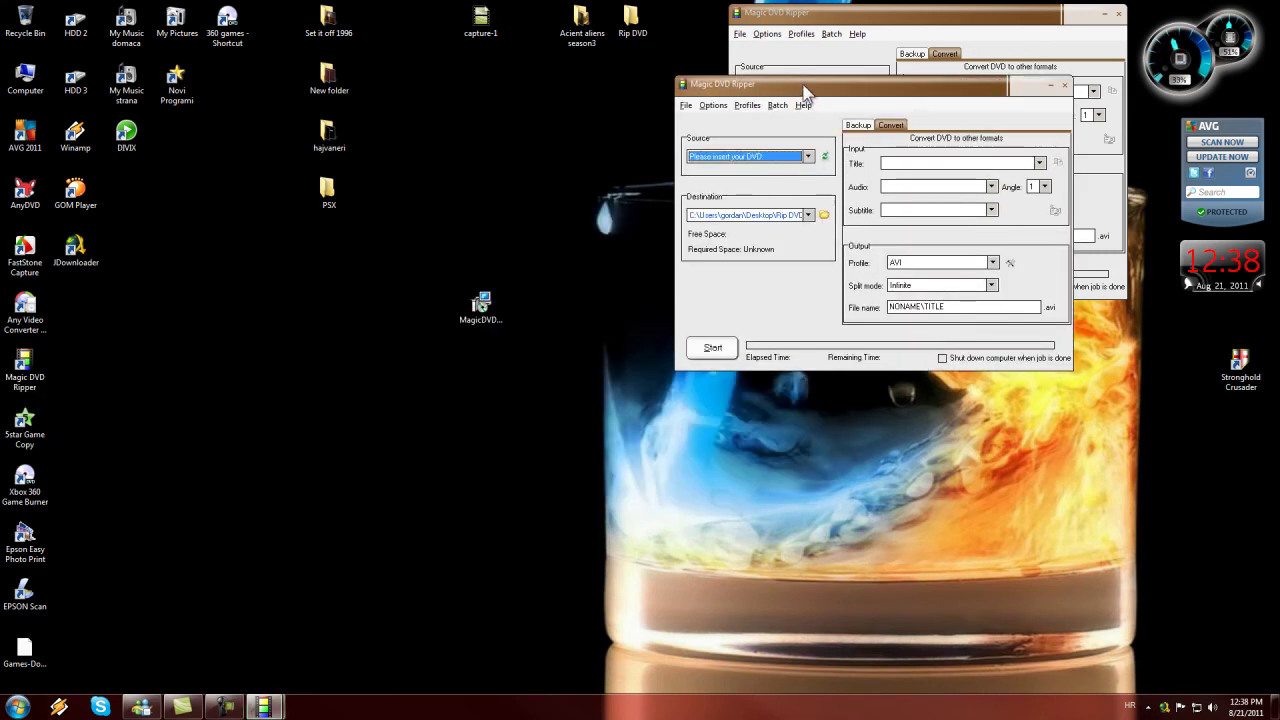
pyautogui.moveTo(838, 370); pyautogui.dragTo(857, 326)
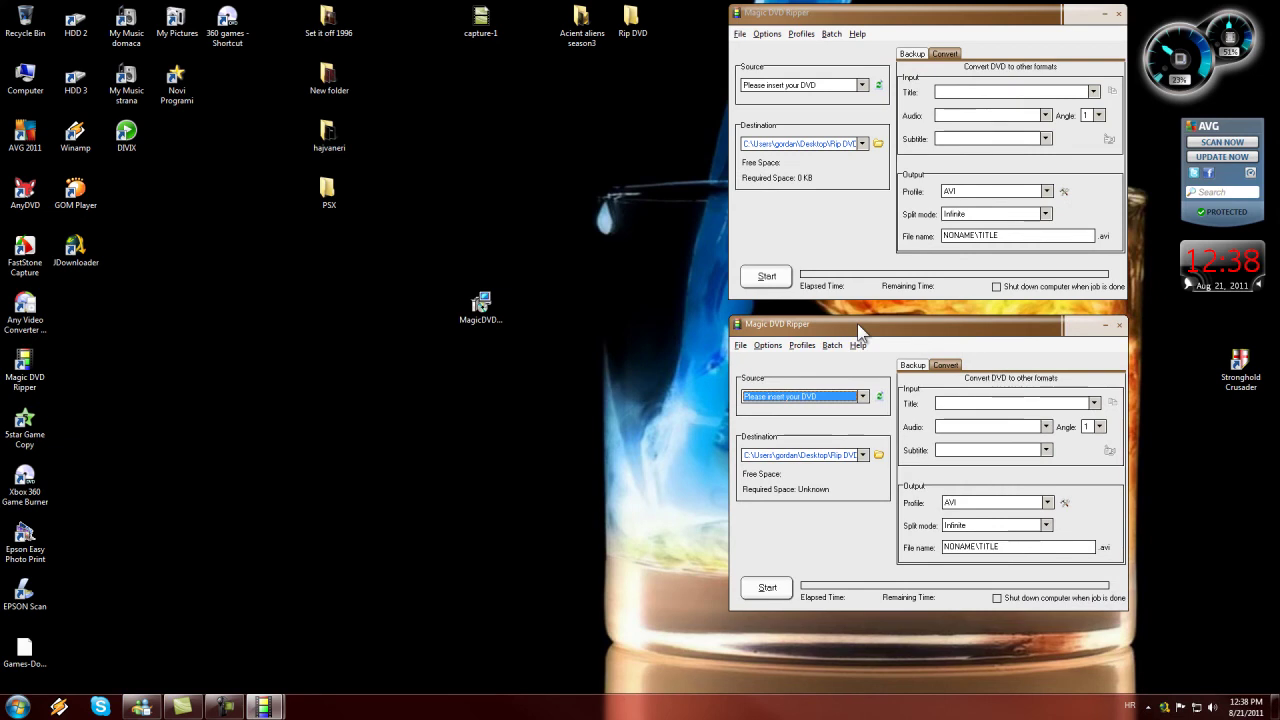
pyautogui.click(676, 412)
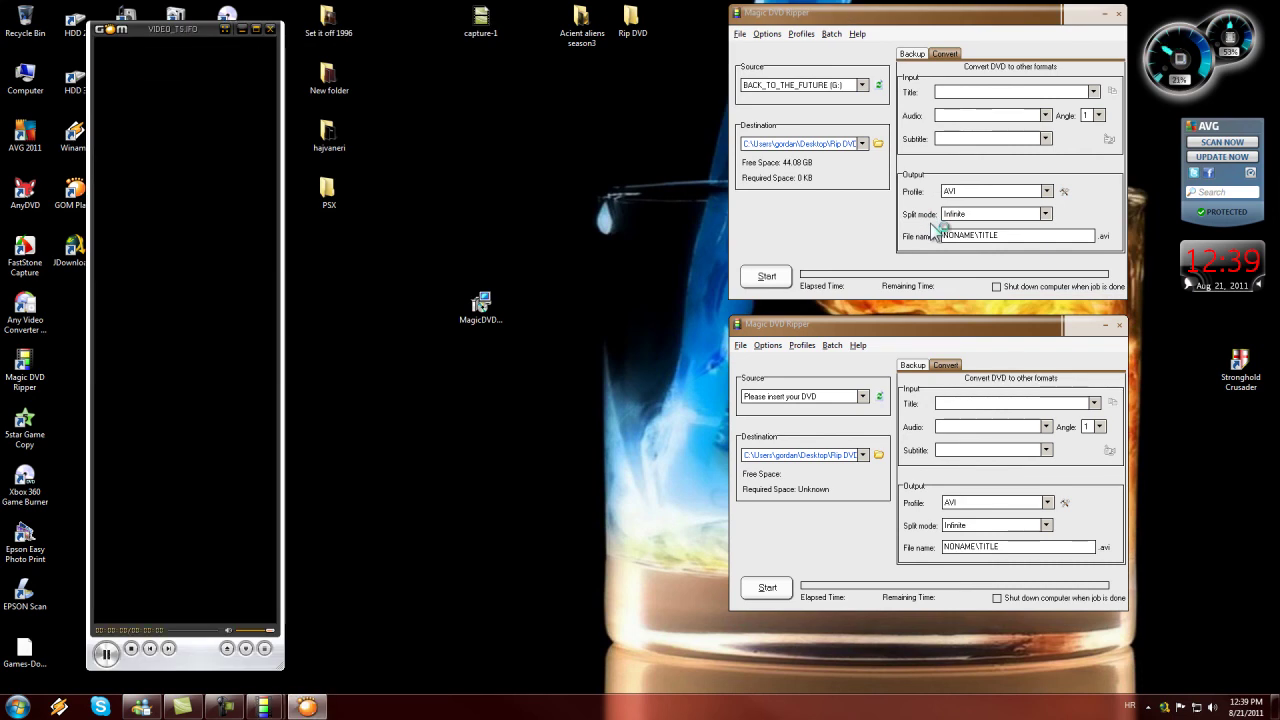
# - Close the GOM video player and choose BACK_TO_THE_FUTURE (G:) as the source disc in the upper ripper instance
pyautogui.click(268, 30)
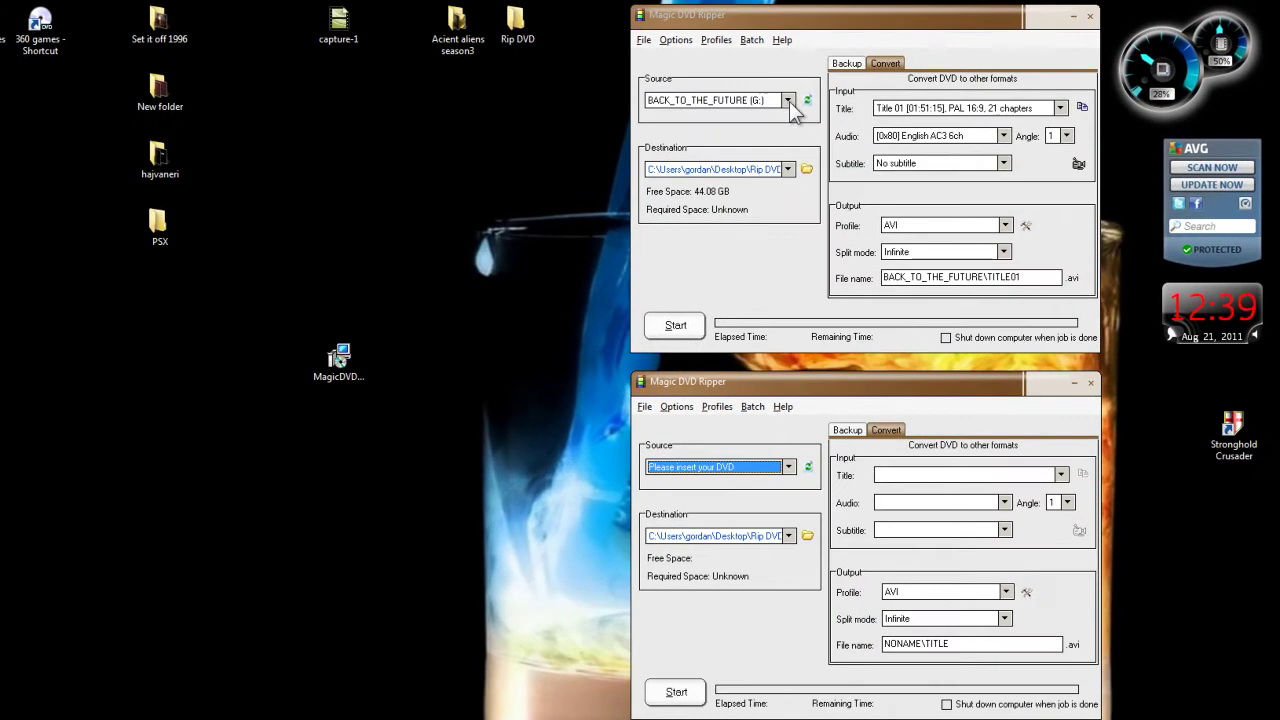
pyautogui.click(863, 86)
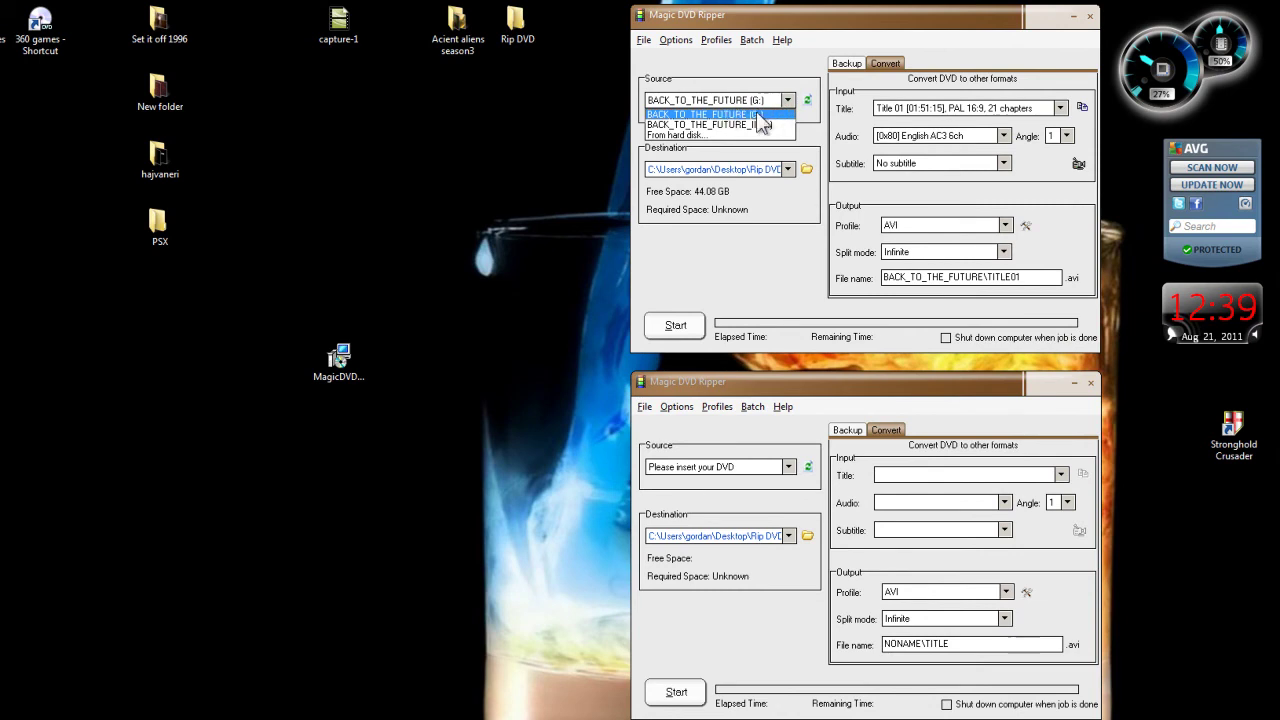
pyautogui.click(755, 114)
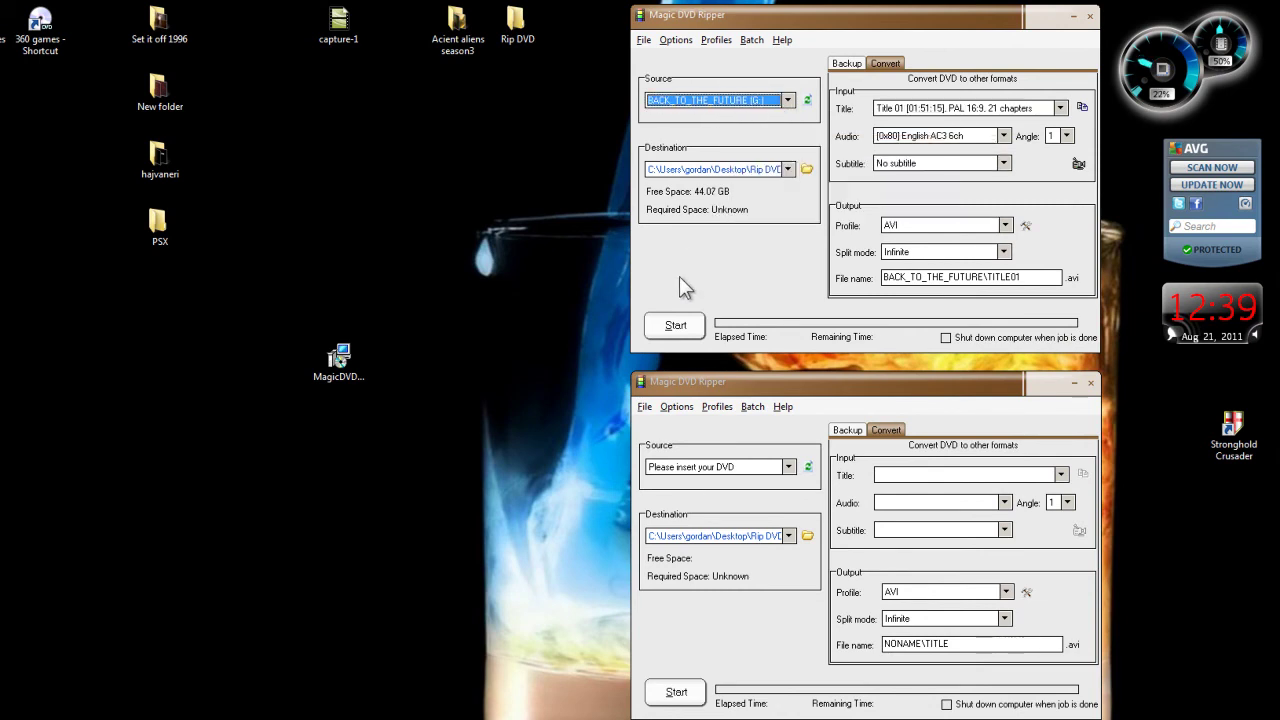
# - Refresh the disc list in the lower ripper instance and set its source to BACK_TO_THE_FUTURE_II (H:)
pyautogui.click(788, 467)
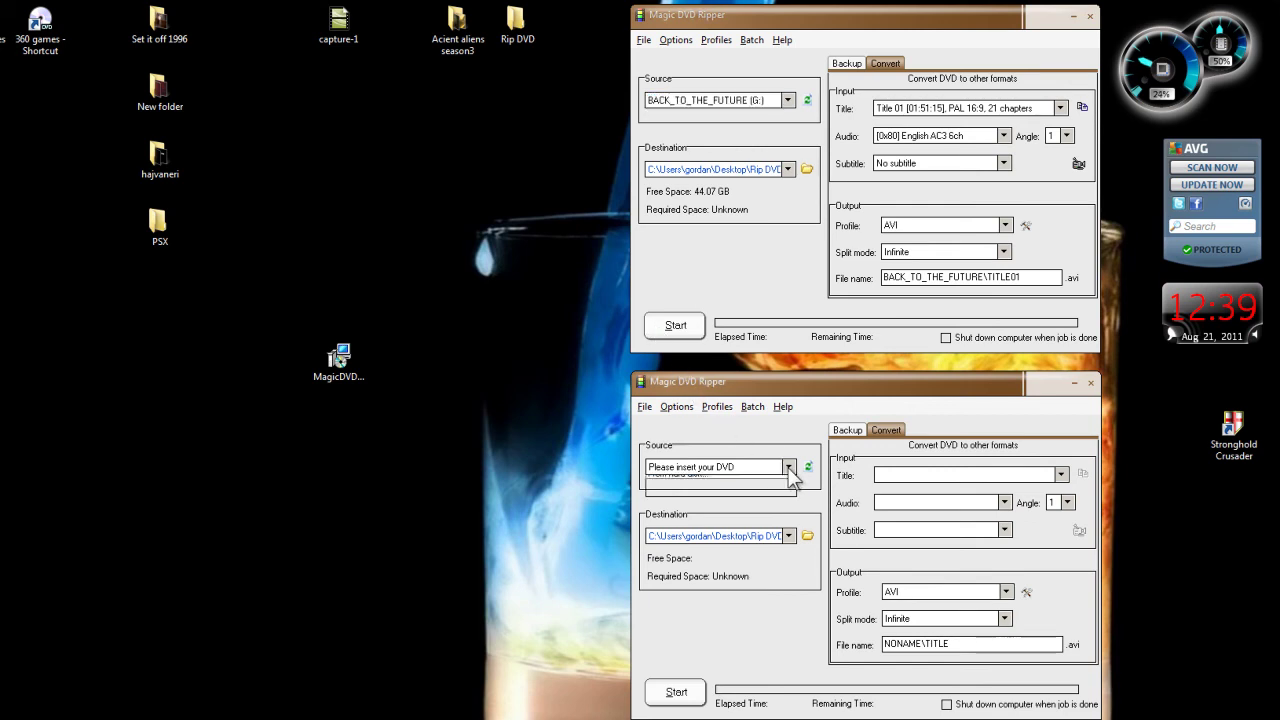
pyautogui.click(814, 490)
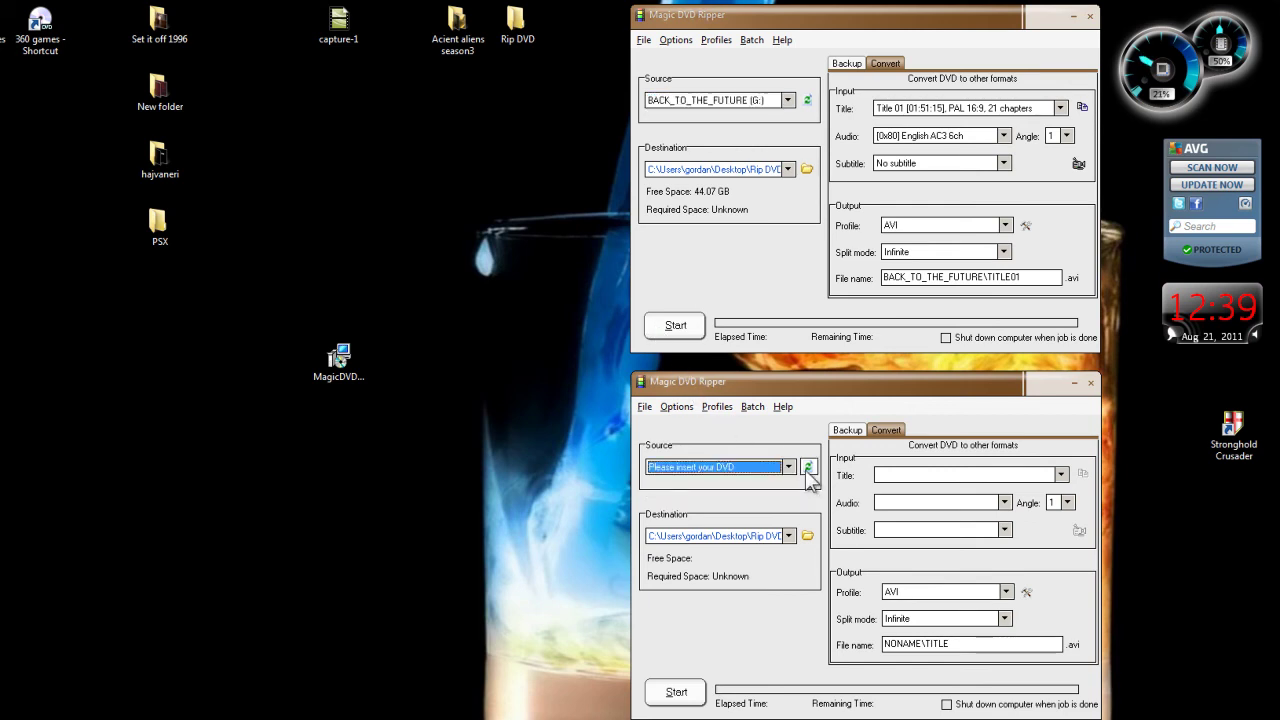
pyautogui.click(808, 468)
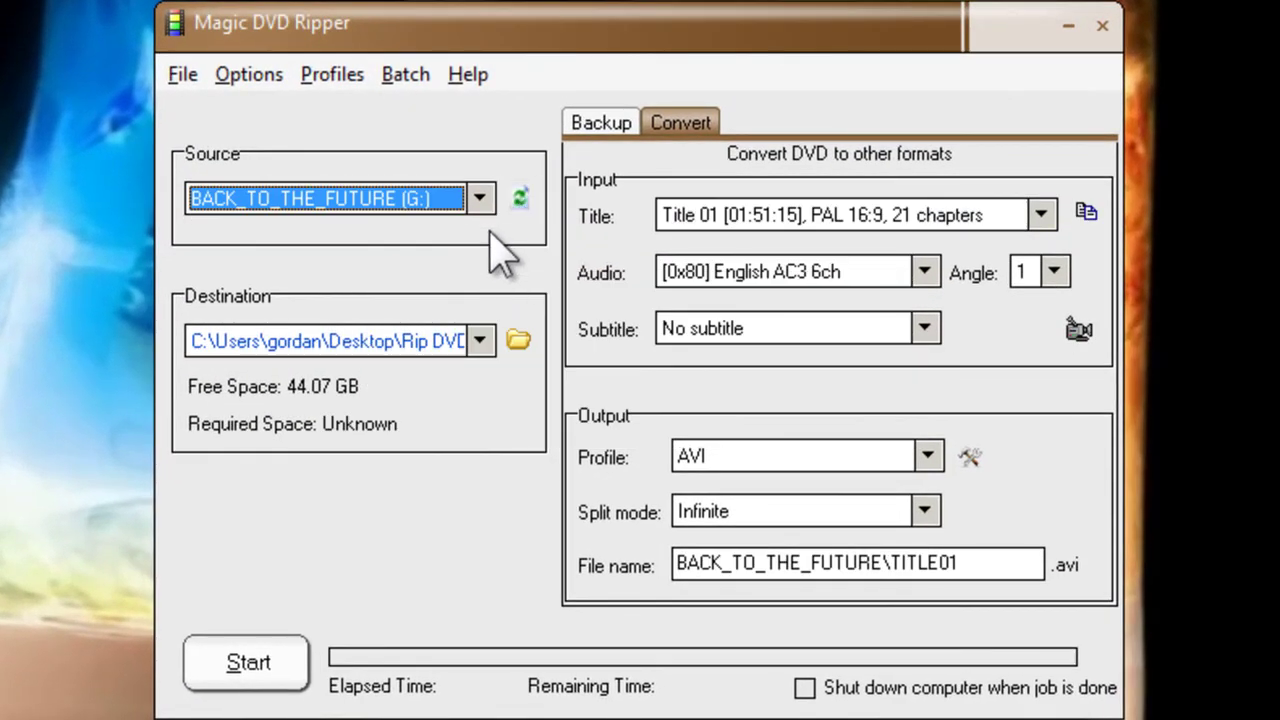
pyautogui.click(481, 202)
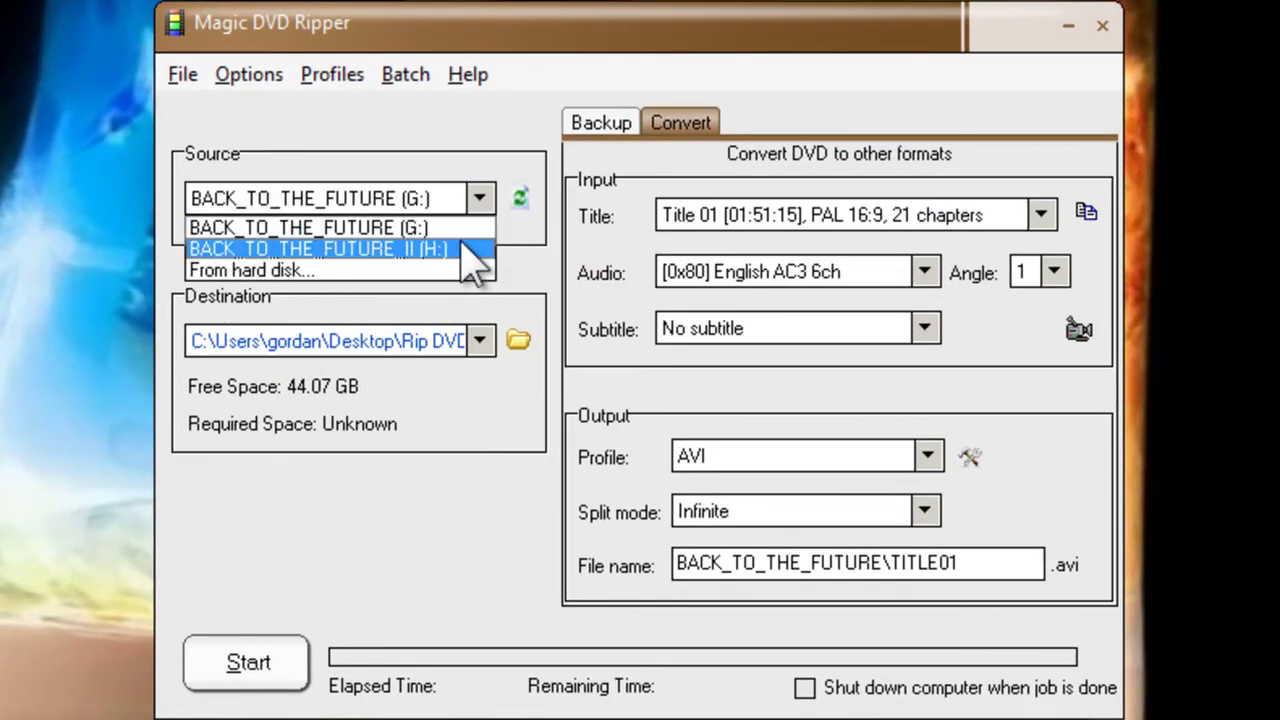
pyautogui.click(468, 247)
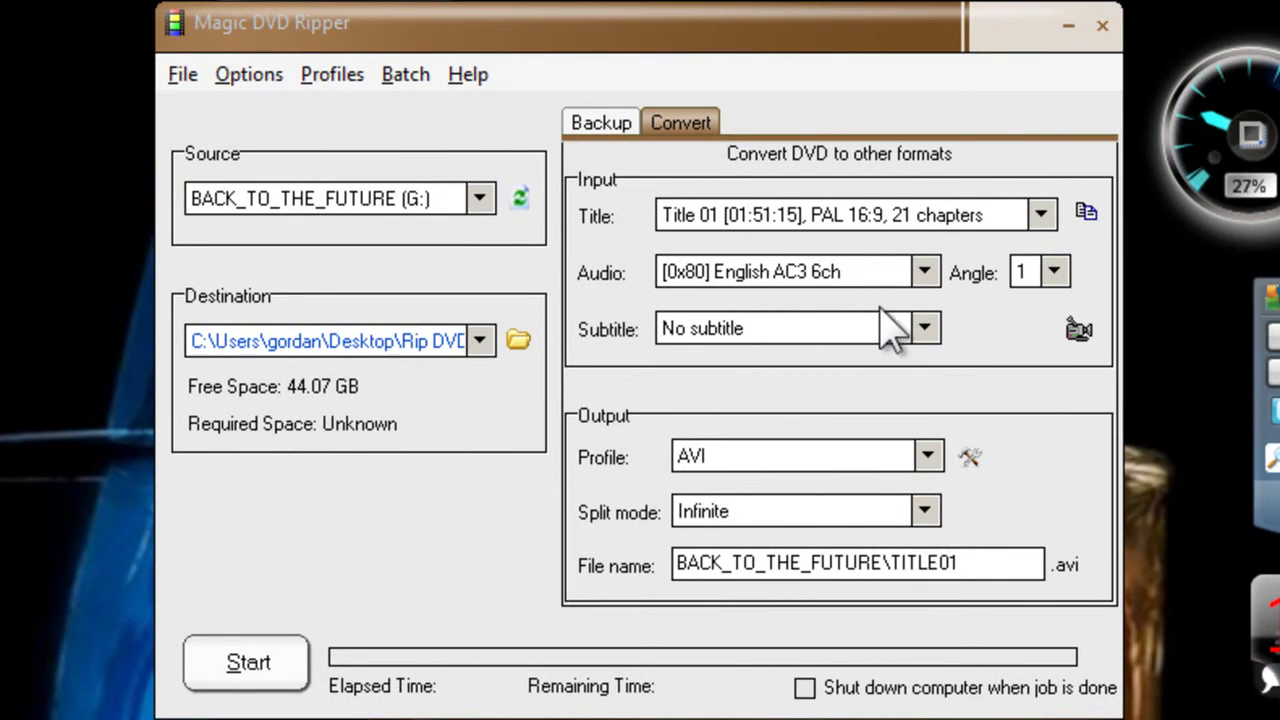
# - Try the [0x22] Croatian subtitle for the BACK_TO_THE_FUTURE disc and return the setting to No subtitle
pyautogui.click(926, 331)
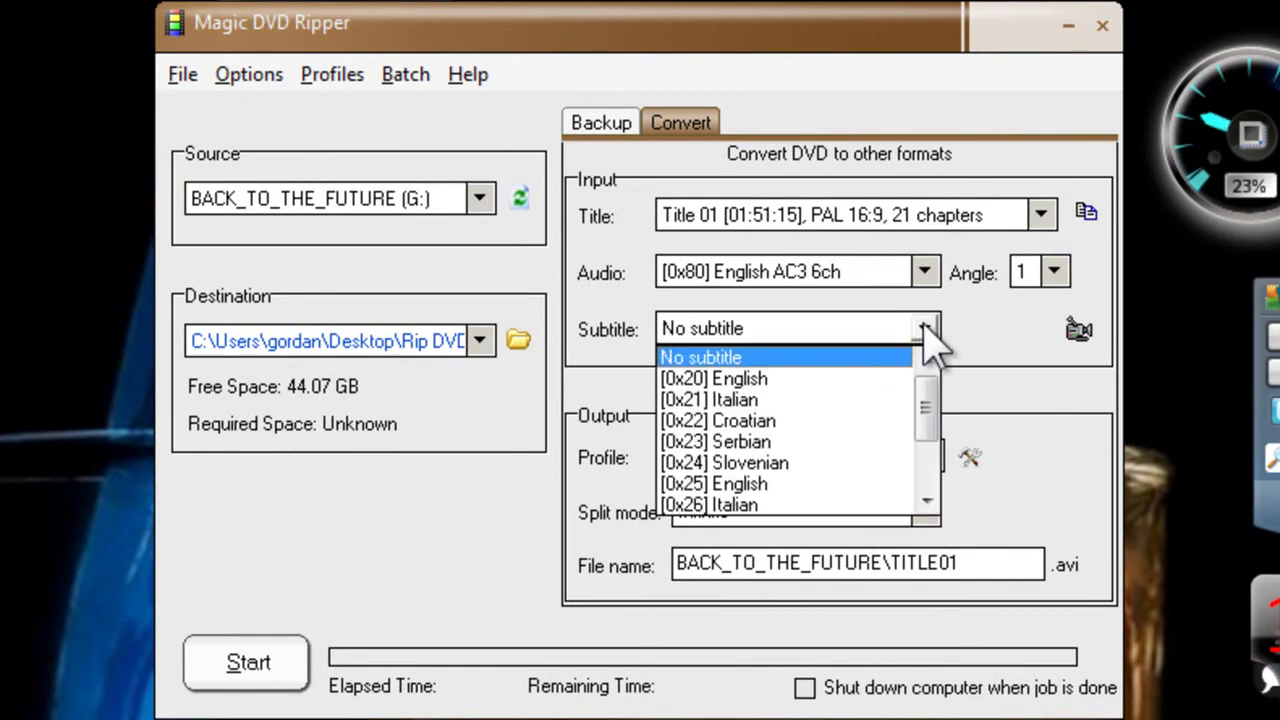
pyautogui.click(810, 421)
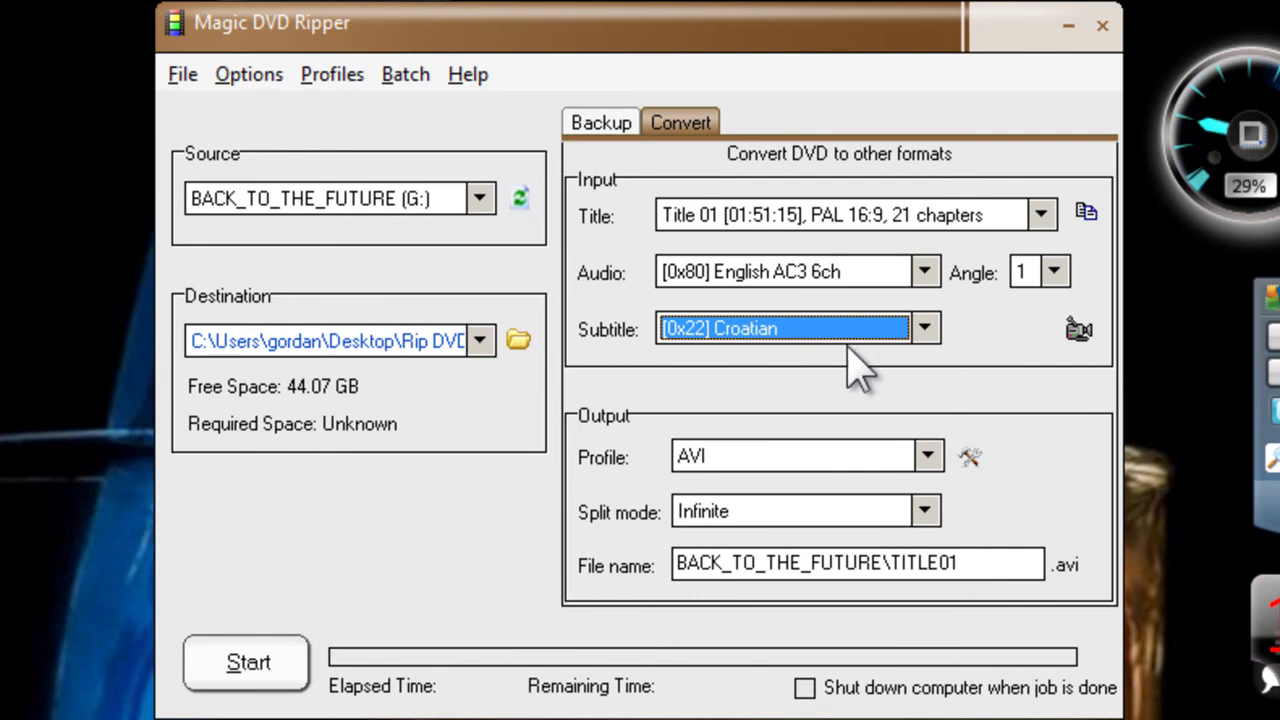
pyautogui.click(930, 331)
pyautogui.click(930, 331)
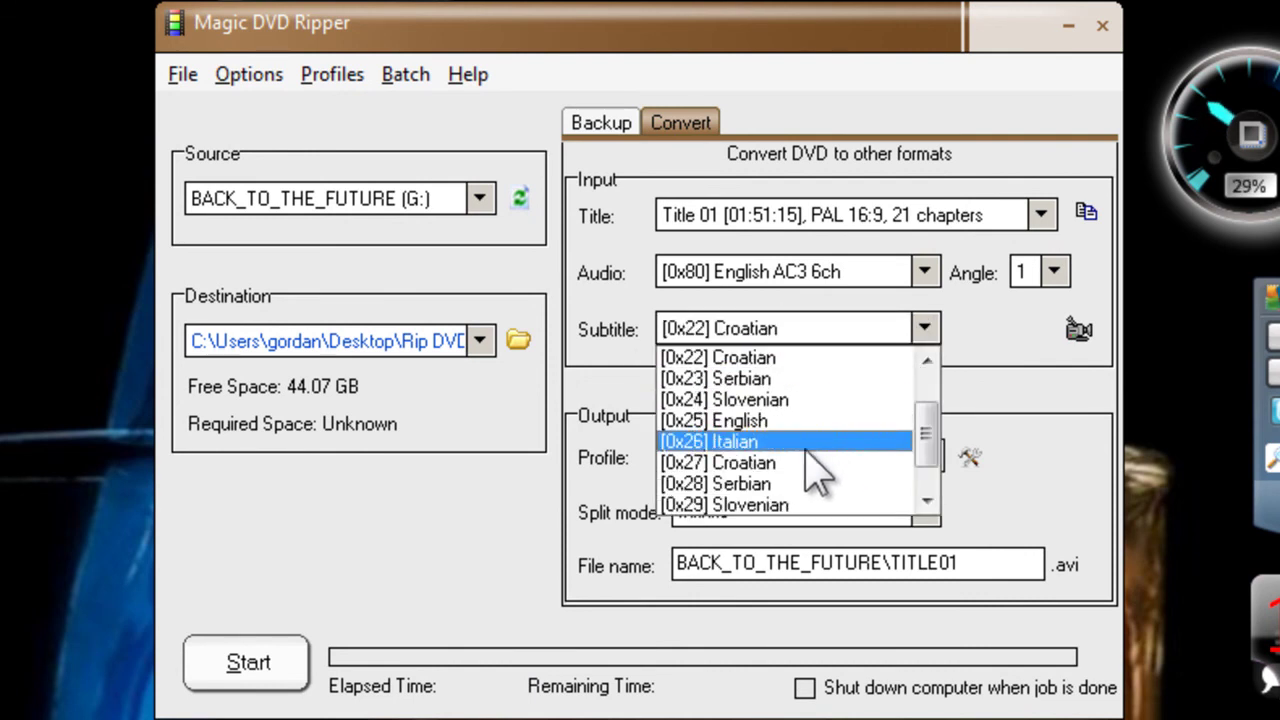
pyautogui.scroll(2, 820, 480)
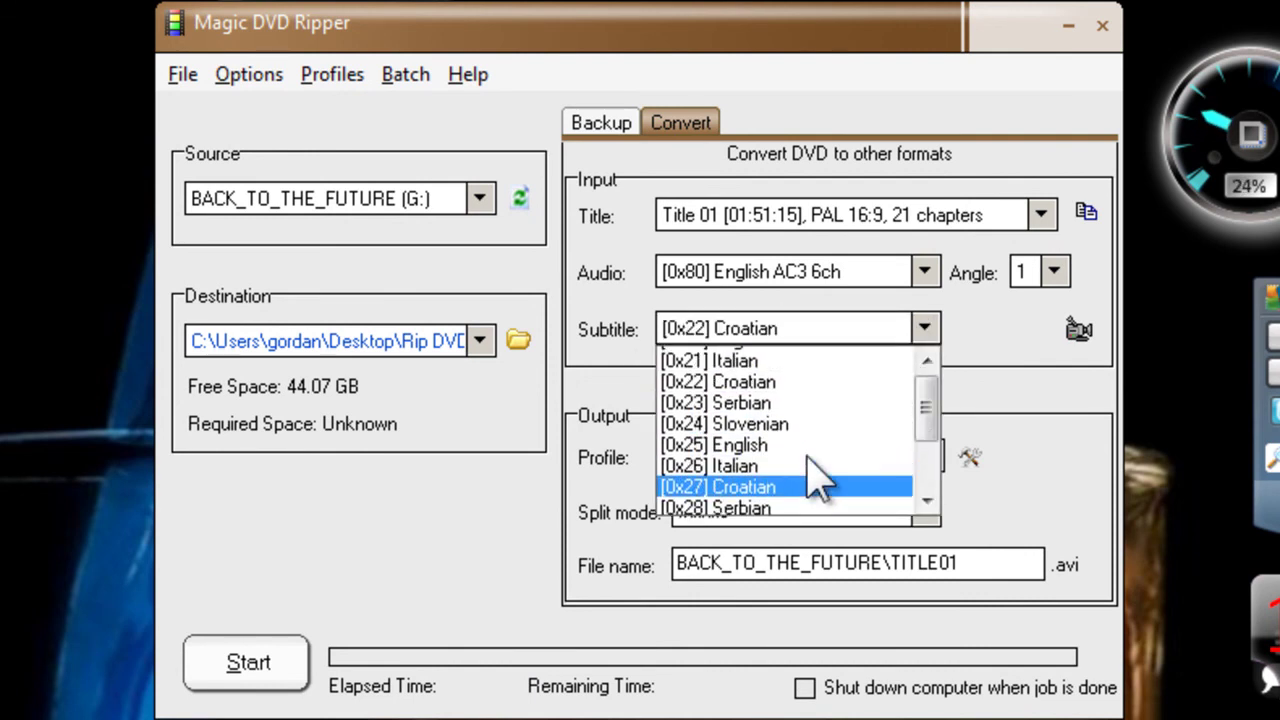
pyautogui.click(810, 360)
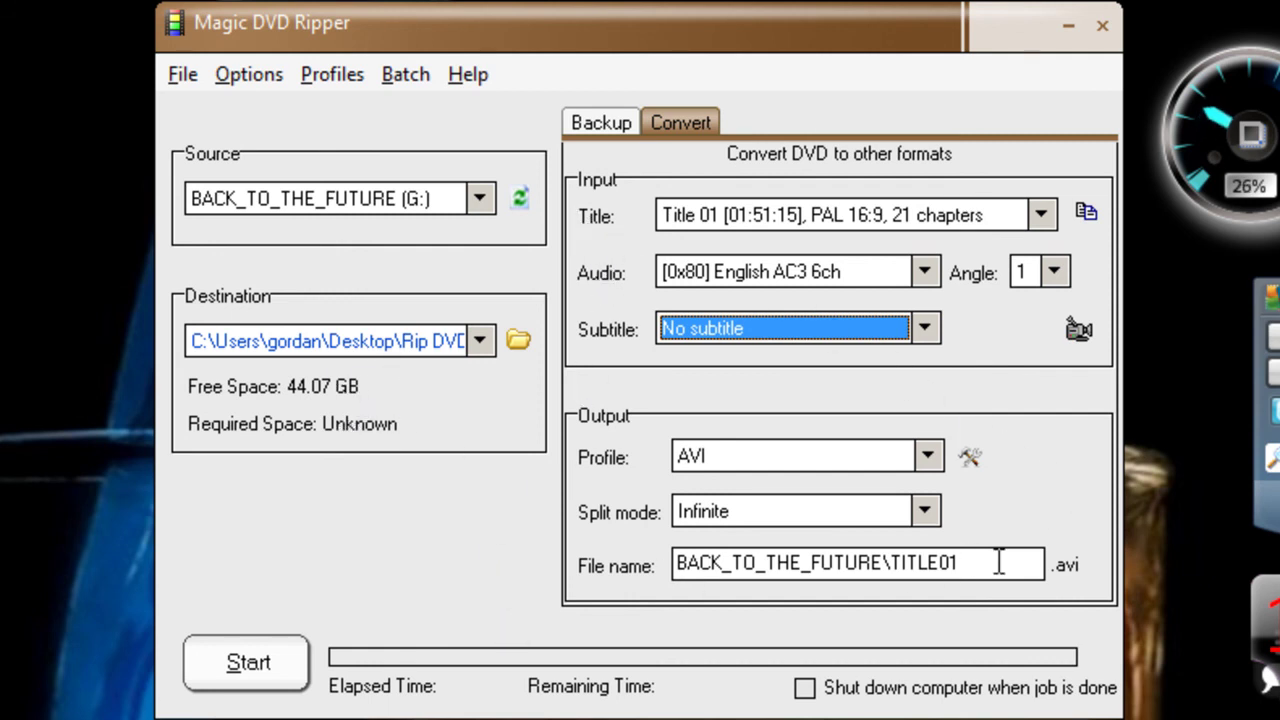
# - Keep the output file name BACK_TO_THE_FUTURE\TITLE01 and start the AVI conversion in both ripper instances
pyautogui.moveTo(995, 563); pyautogui.dragTo(355, 635)
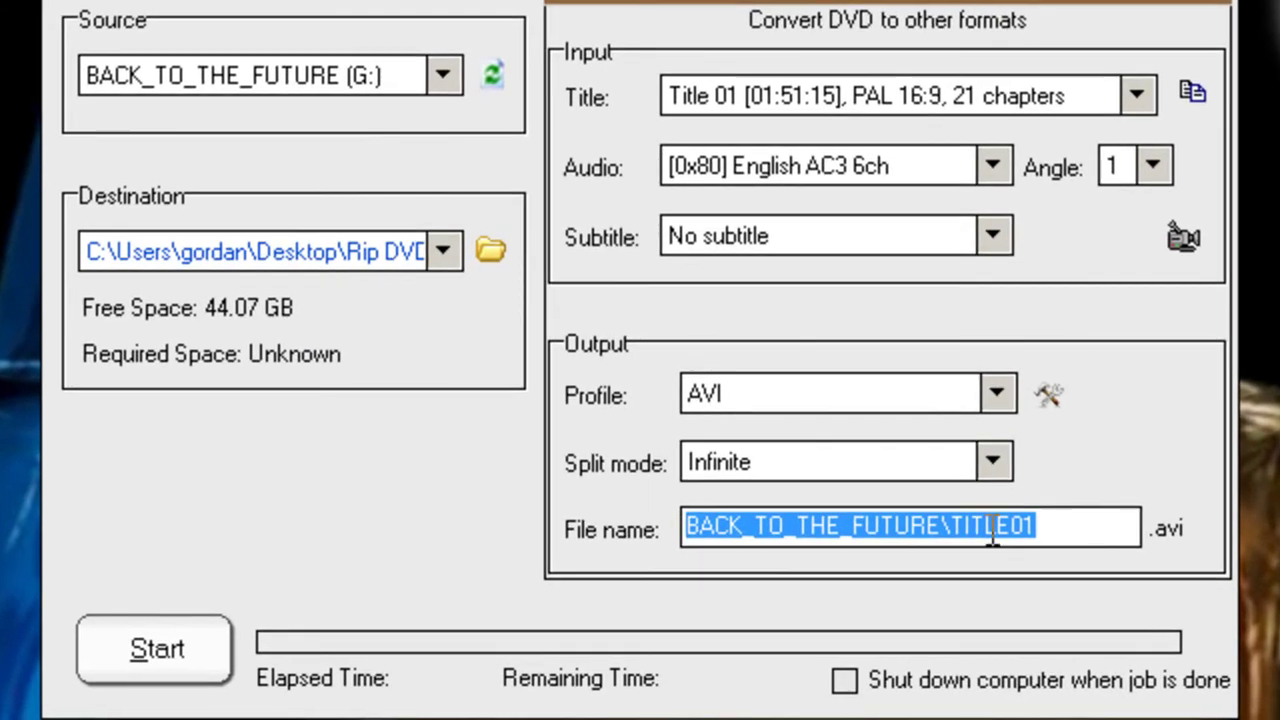
pyautogui.click(1090, 529)
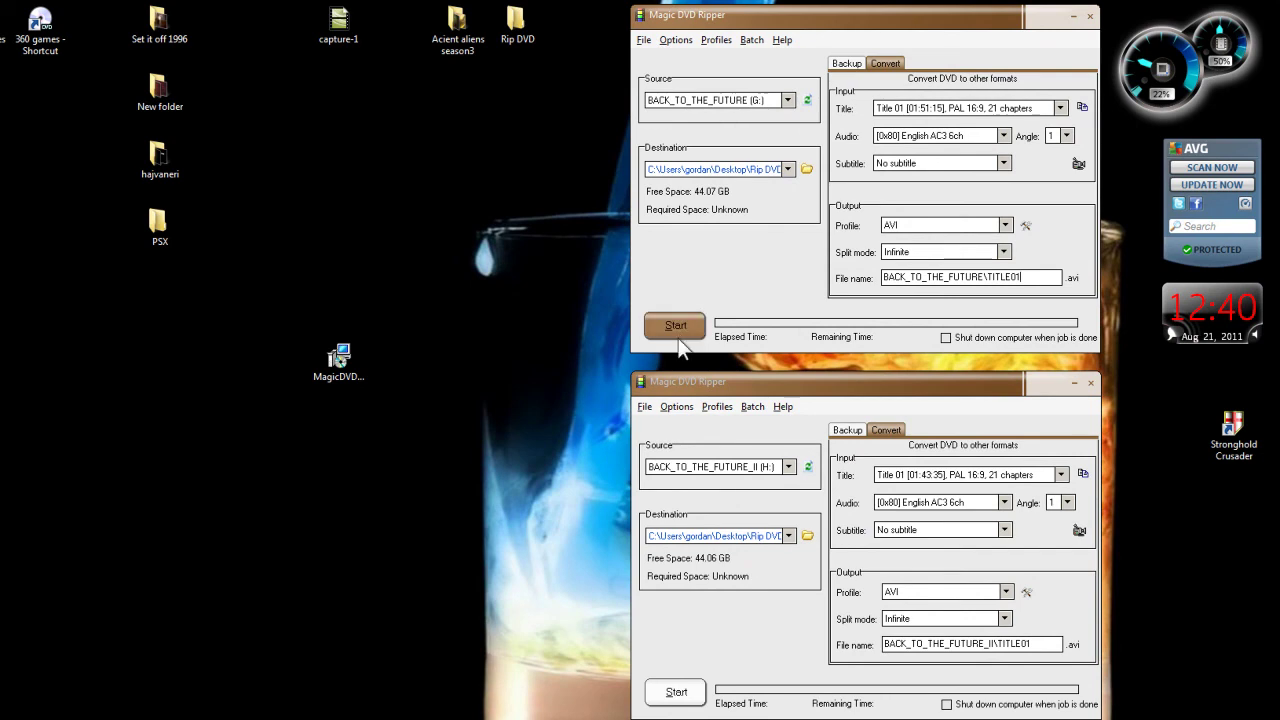
pyautogui.click(677, 327)
pyautogui.click(676, 692)
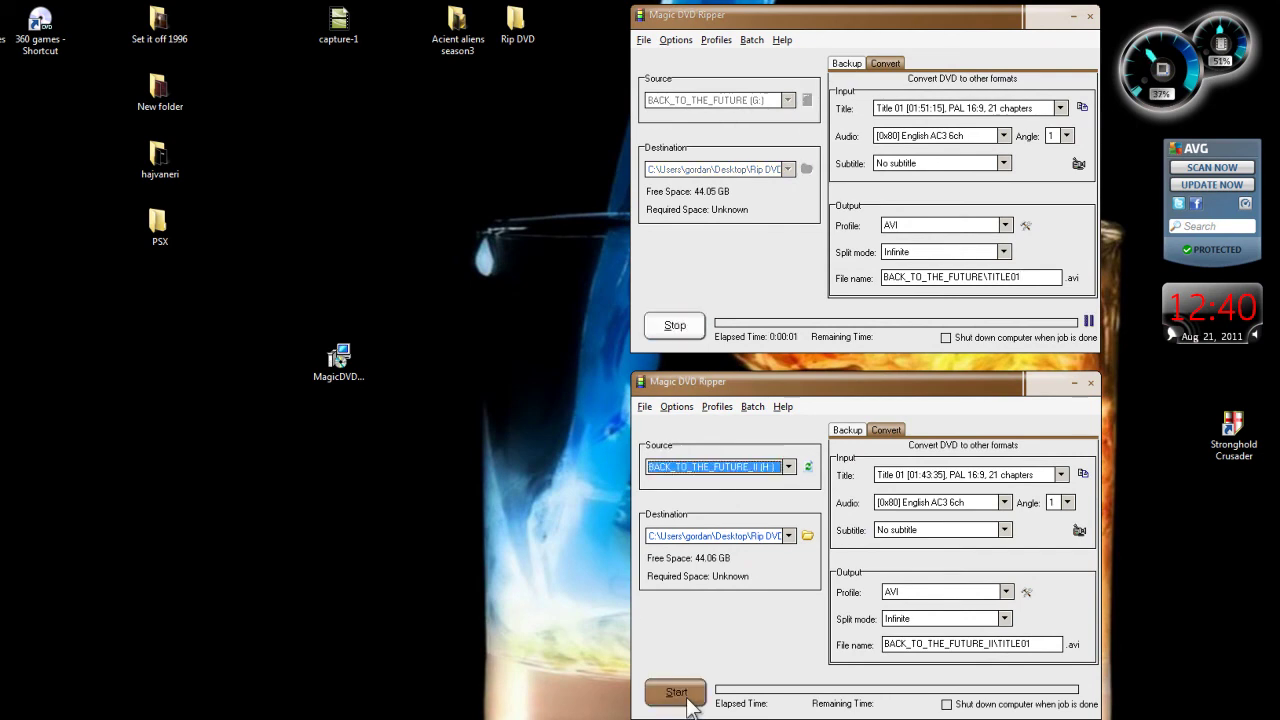